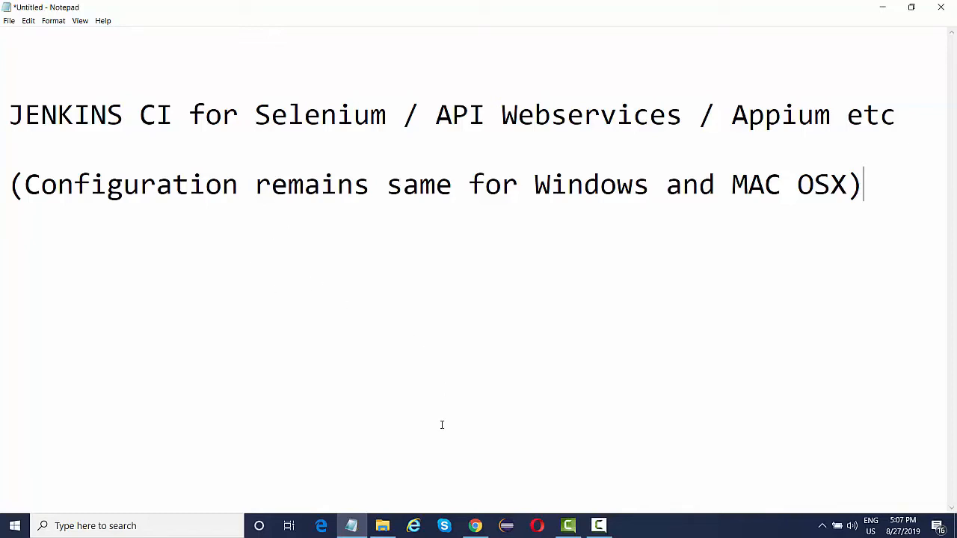
# Switch from the Notepad notes over to Google Chrome.
pyautogui.click(475, 526)
# Search Google for 'download jenkins', open the jenkins.io download page and scroll to the package lists.
pyautogui.write('d')
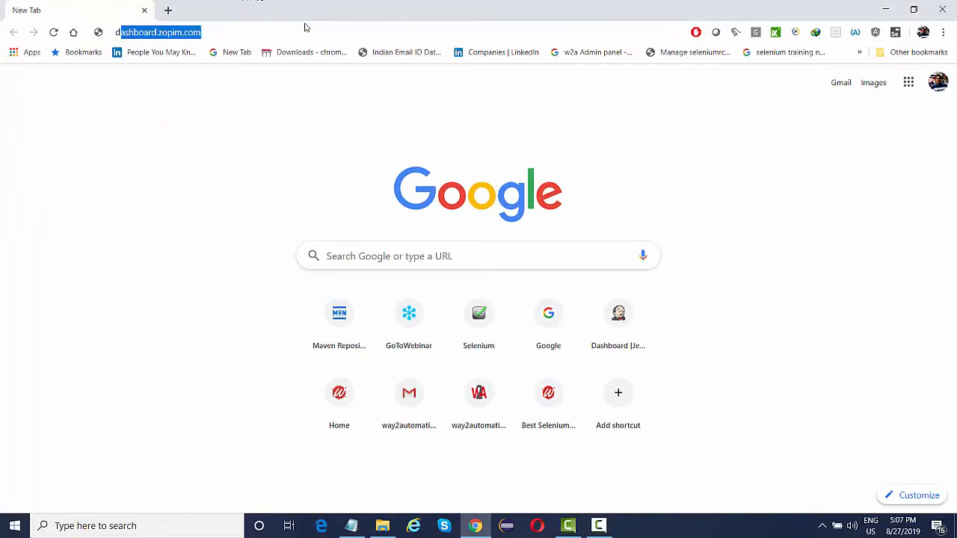
pyautogui.write('ownload jekni')
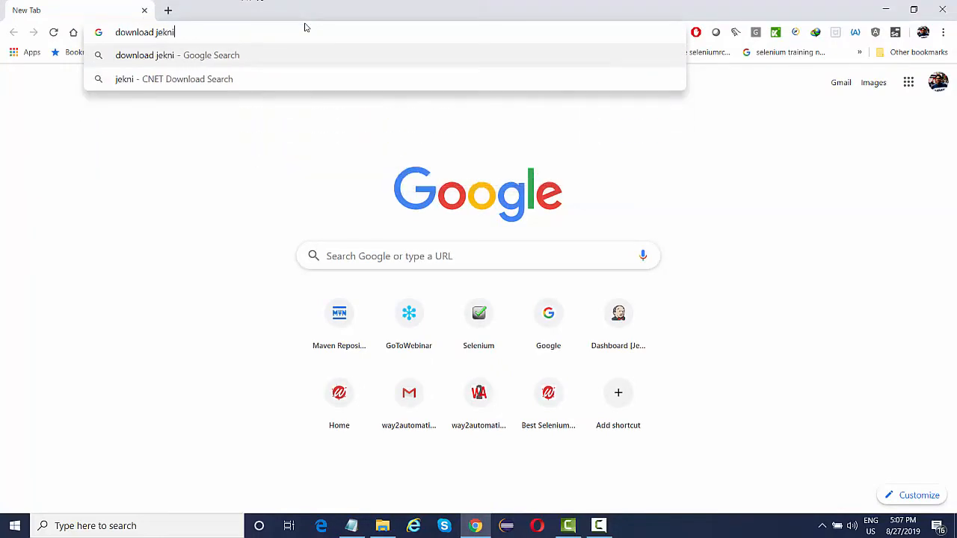
pyautogui.press('BackSpace')
pyautogui.press('BackSpace')
pyautogui.press('BackSpace')
pyautogui.write('nkins')
pyautogui.press('Return')
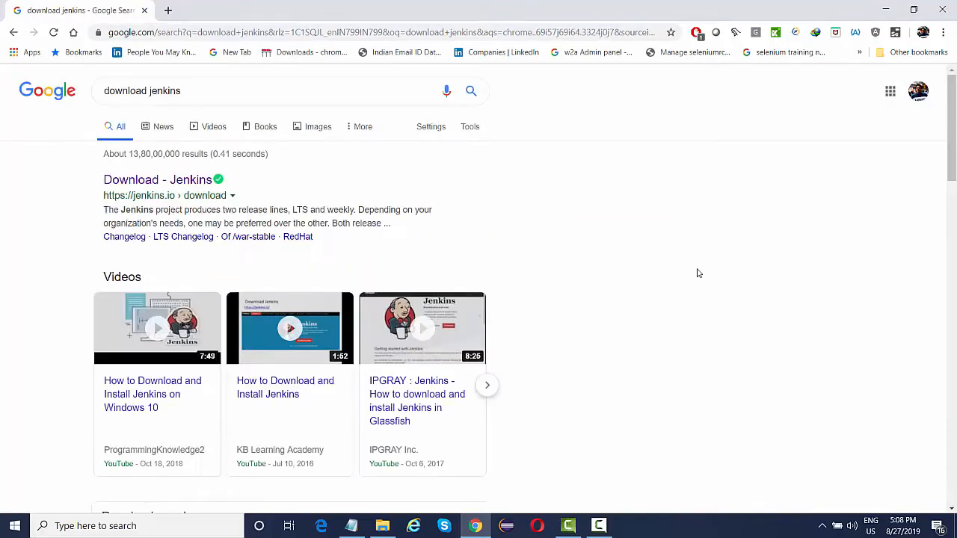
pyautogui.click(150, 181)
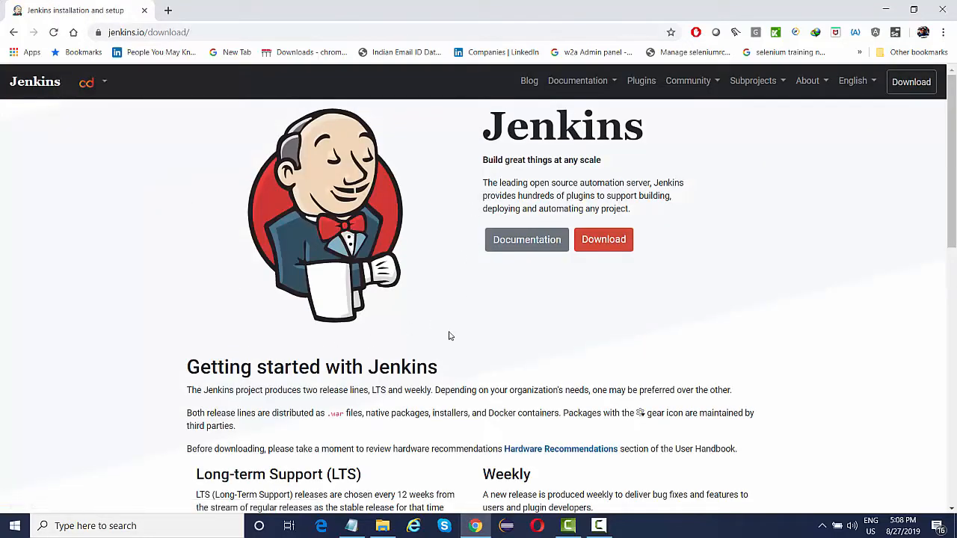
pyautogui.scroll(-4, 449, 335)
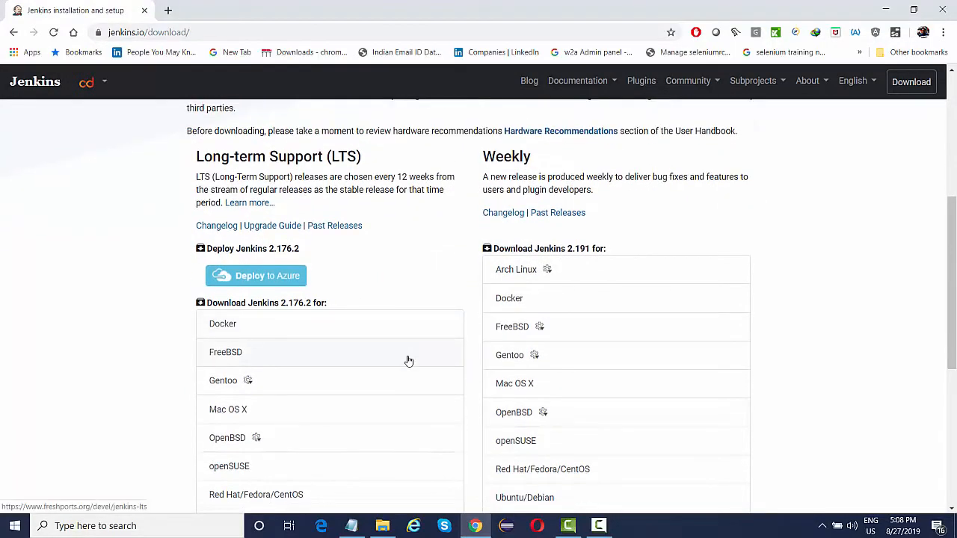
pyautogui.scroll(-3, 408, 361)
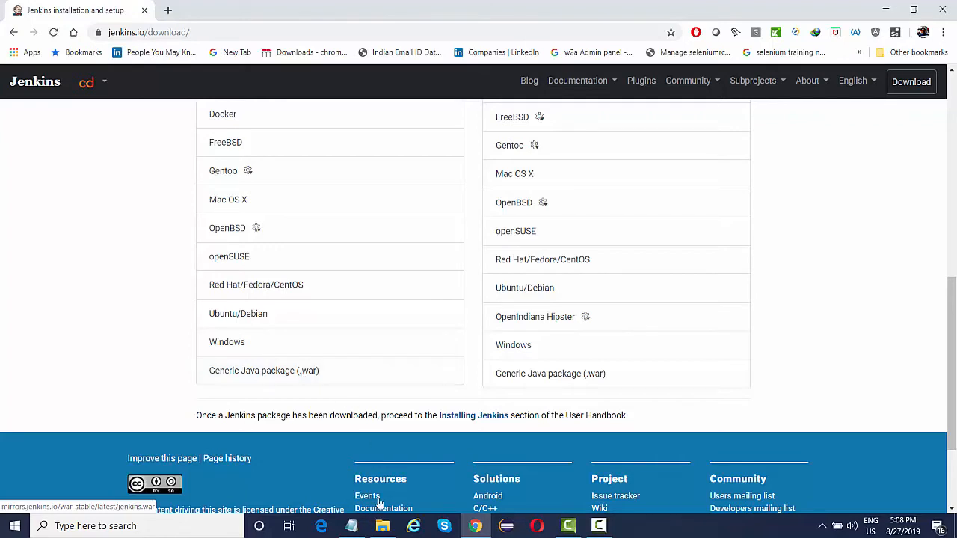
# Open the F:\selenium-prerequisite folder and select the jenkins.war file.
pyautogui.click(142, 527)
pyautogui.write('f')
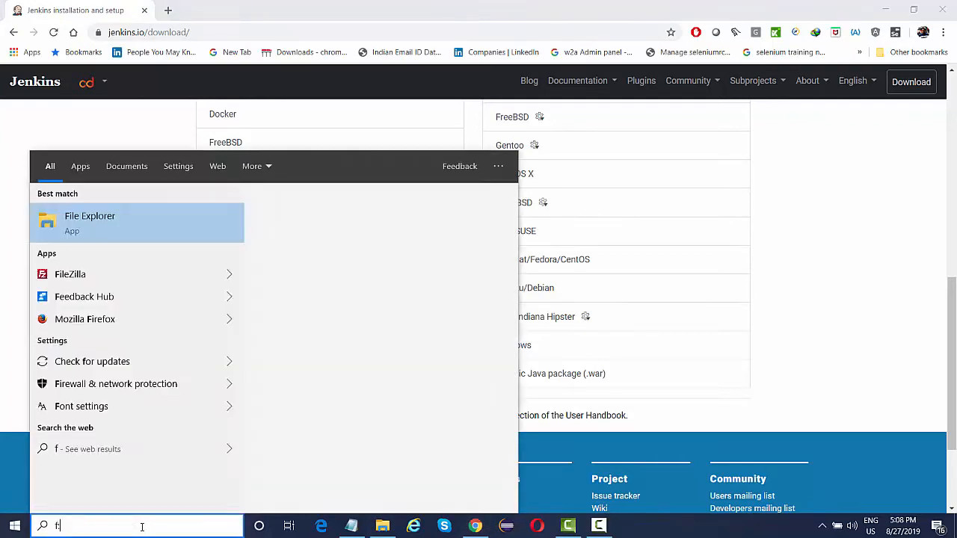
pyautogui.write(':\\selenium')
pyautogui.press('Down')
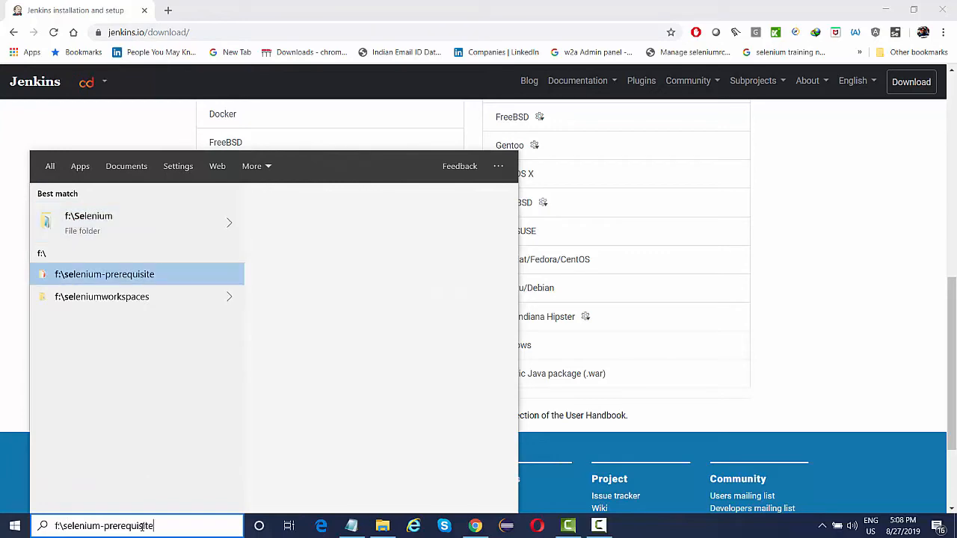
pyautogui.press('Return')
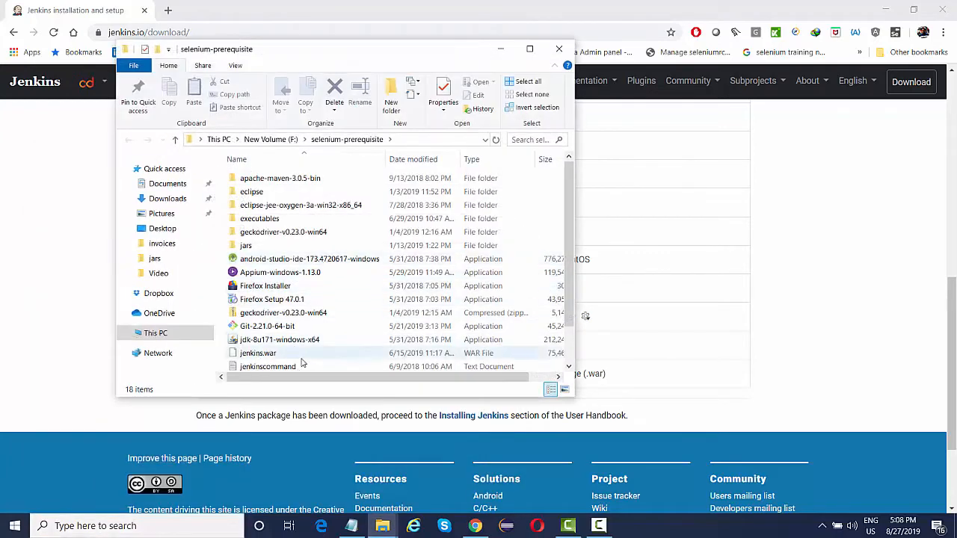
pyautogui.click(275, 356)
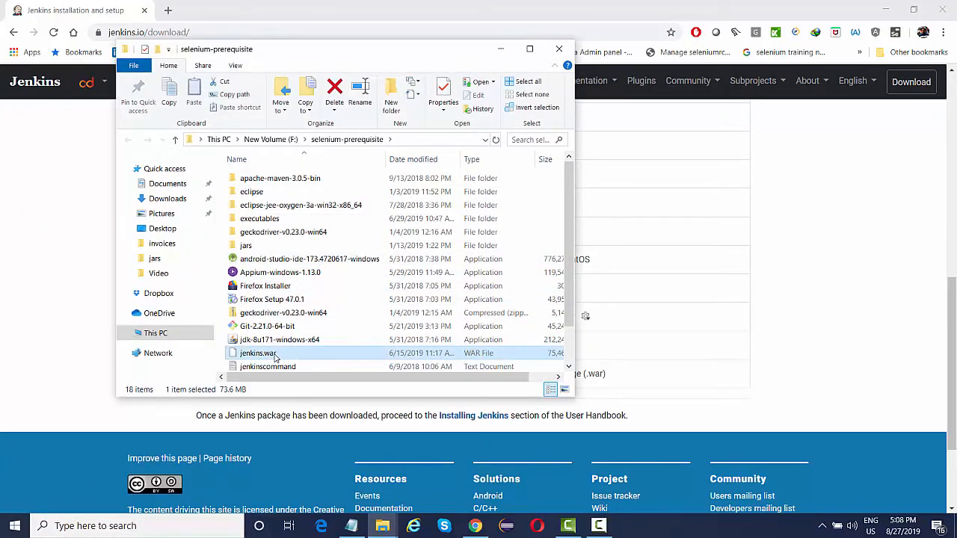
# Open a Command Prompt in that folder and run 'java -jar jenkins.war'.
pyautogui.click(395, 140)
pyautogui.write('C:\\Windows\\System32\\cmd.exe')
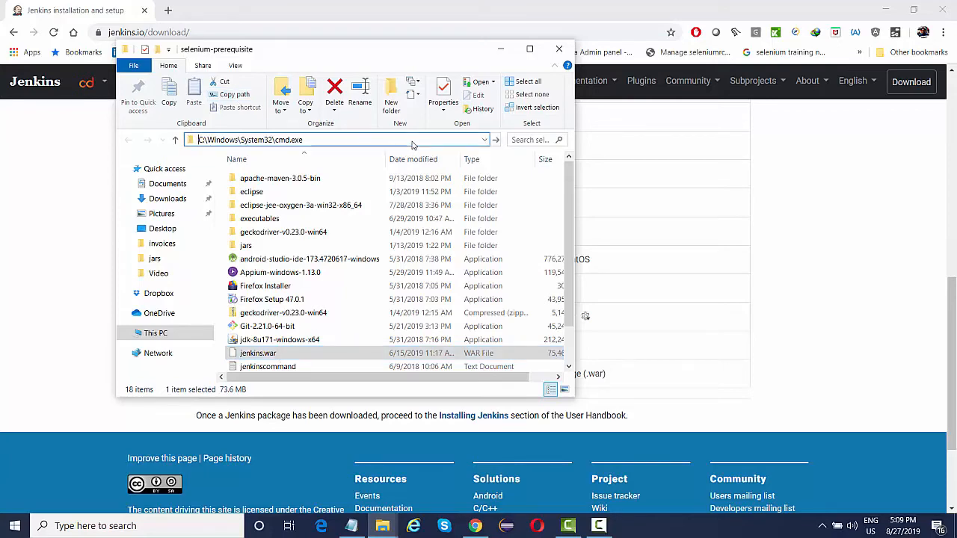
pyautogui.press('Return')
pyautogui.write('java')
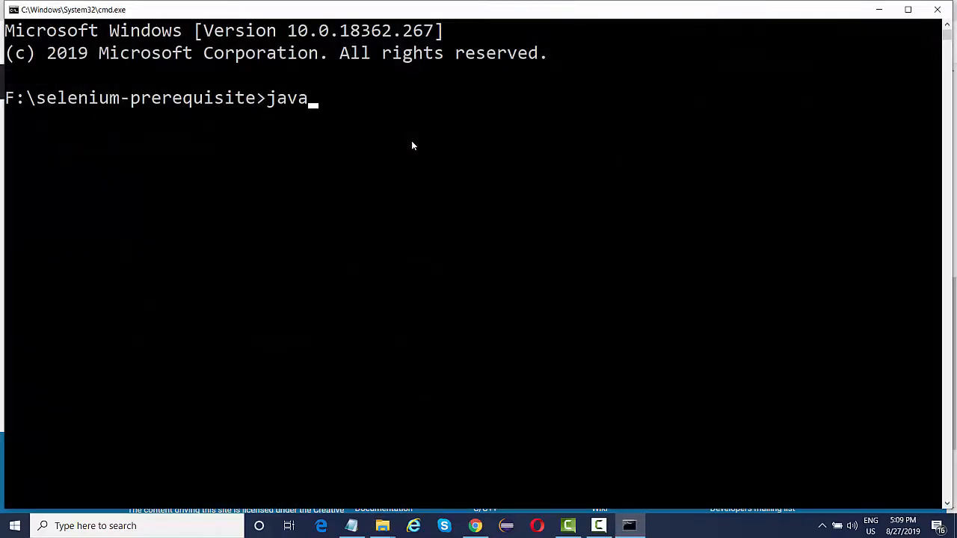
pyautogui.write(' -jar jenkins.war')
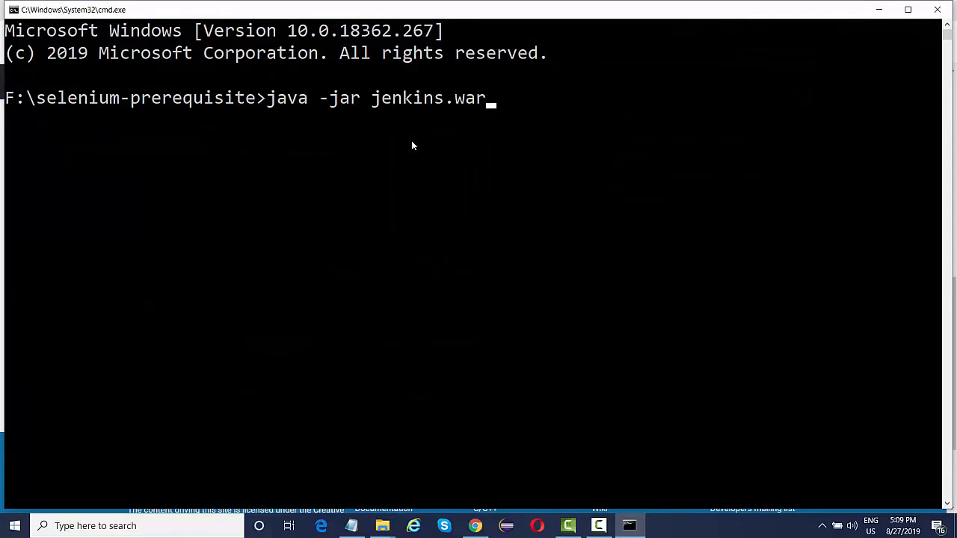
pyautogui.press('Return')
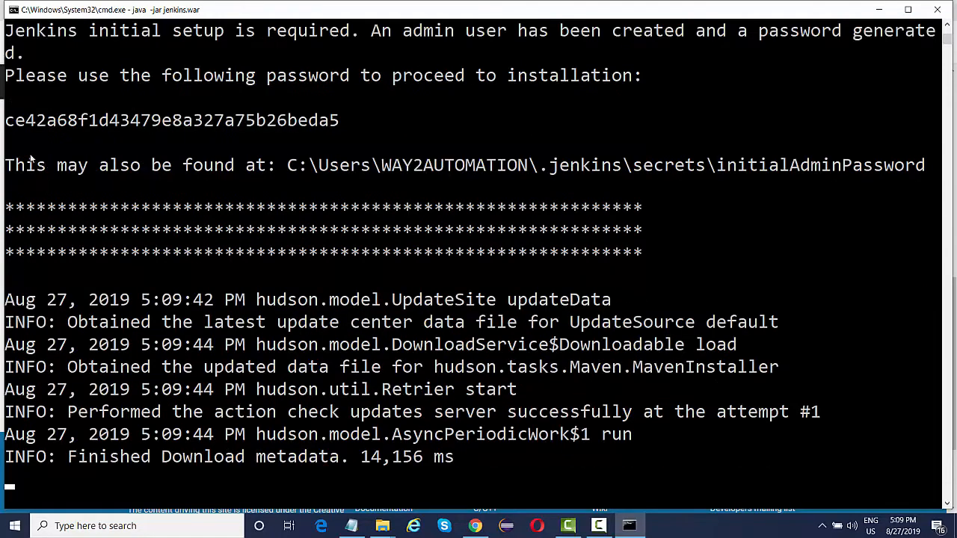
# Copy the initial admin password from the console into the Notepad notes, then return to Chrome.
pyautogui.moveTo(6, 121)
pyautogui.mouseDown()
pyautogui.moveTo(352, 124)
pyautogui.moveTo(4, 125)
pyautogui.mouseUp()
pyautogui.rightClick(54, 127)
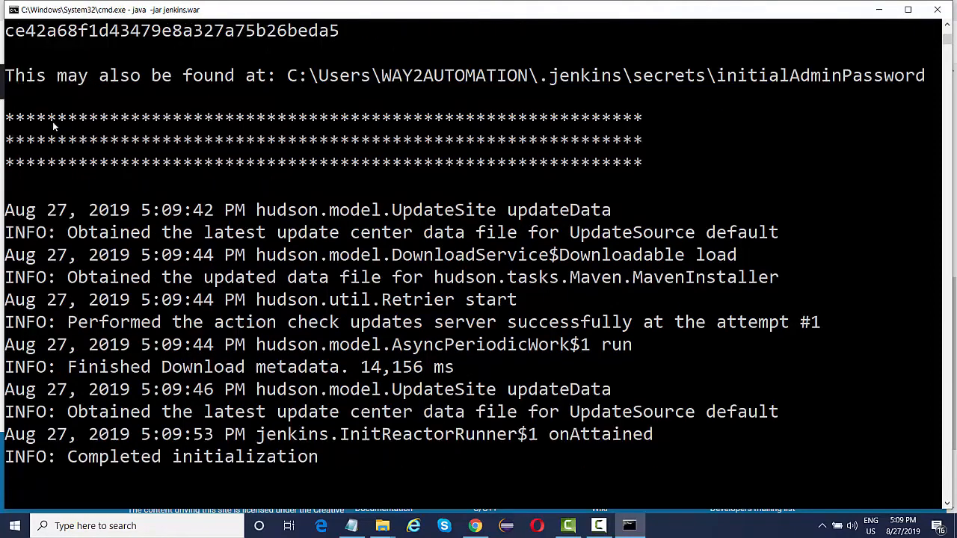
pyautogui.moveTo(351, 526)
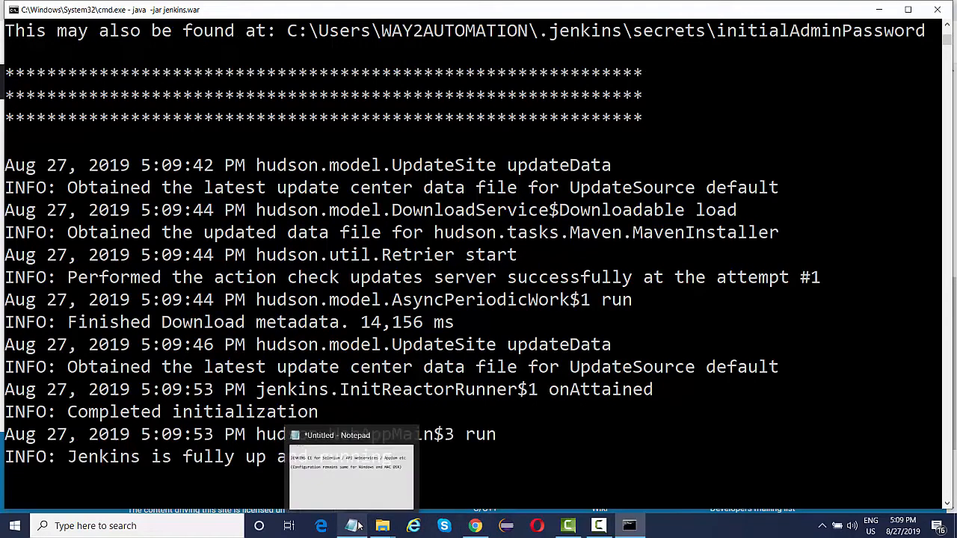
pyautogui.click(359, 496)
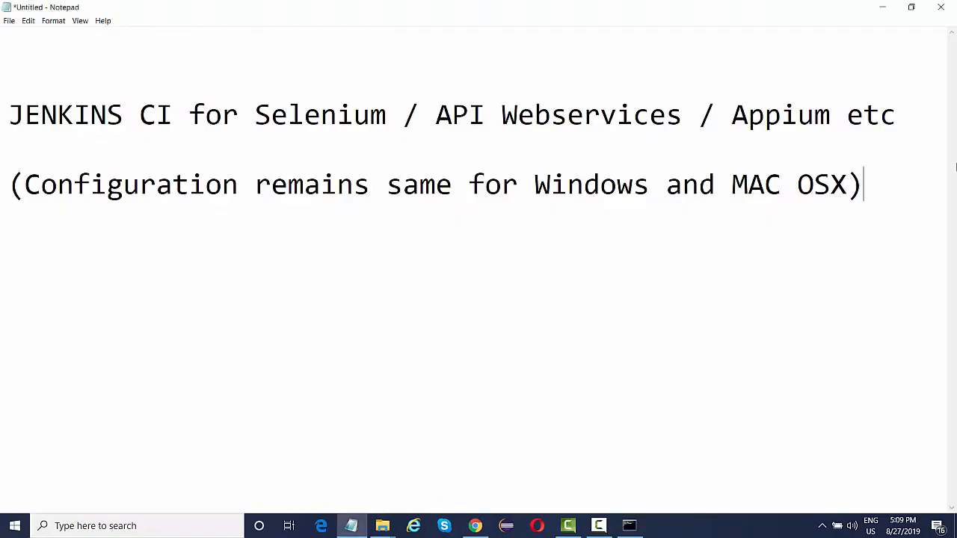
pyautogui.press('Return')
pyautogui.press('Return')
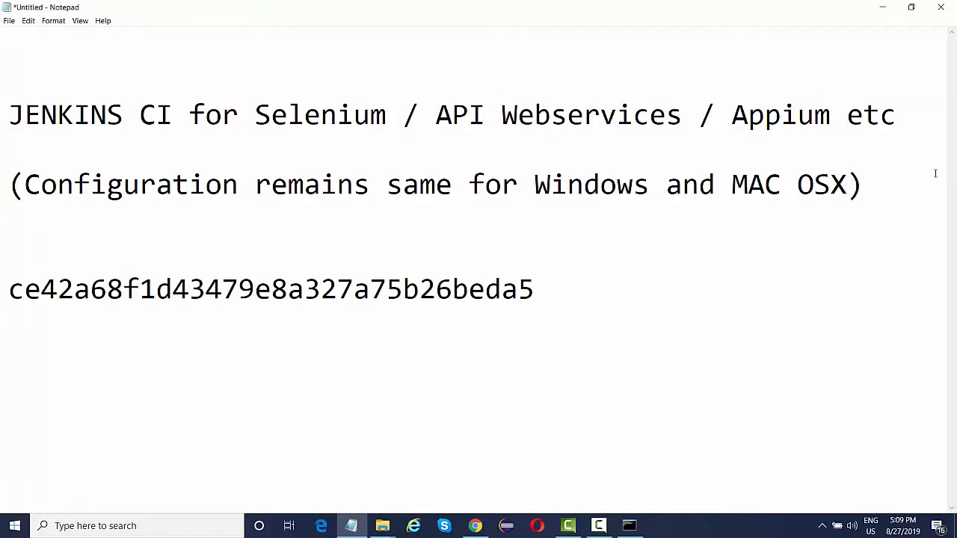
pyautogui.click(882, 6)
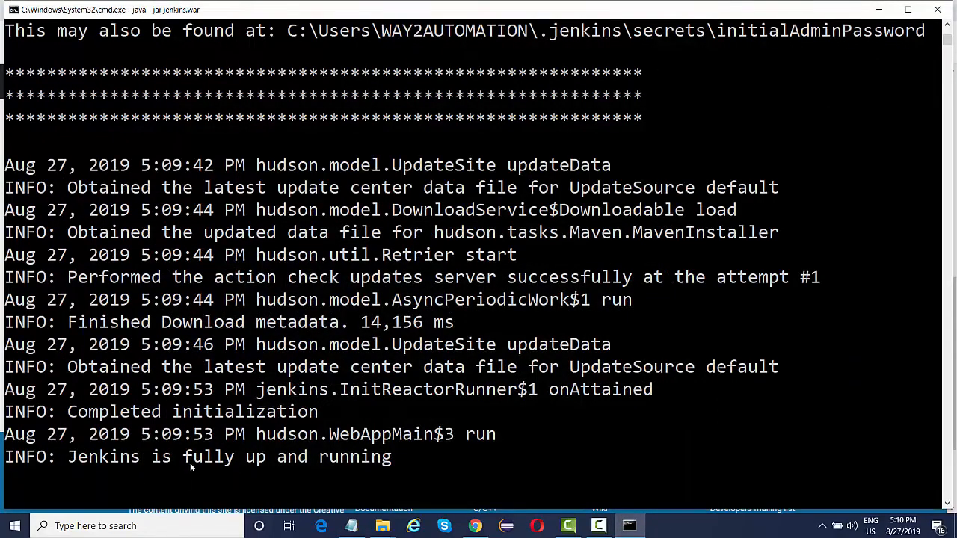
pyautogui.click(475, 526)
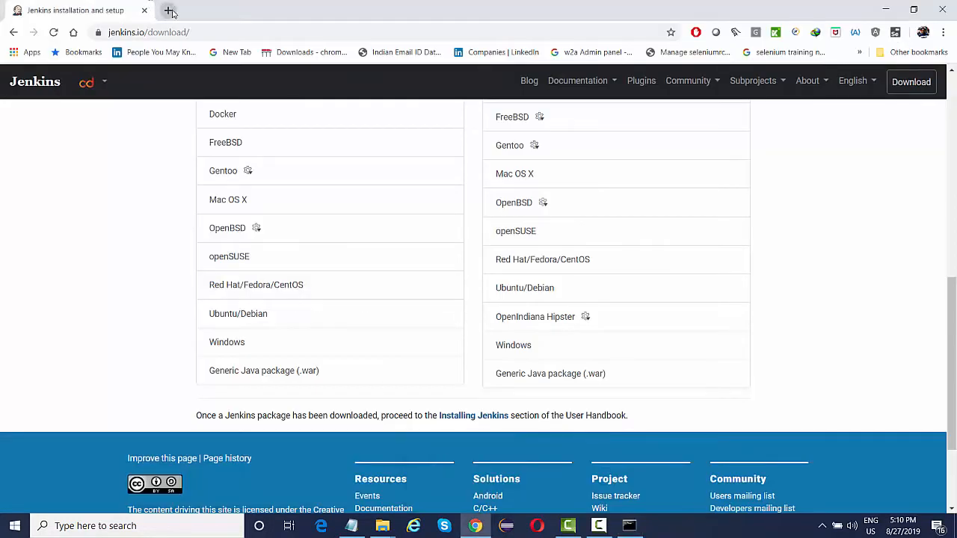
# Open localhost:8080 in a new tab and unlock Jenkins with the copied initial admin password.
pyautogui.click(169, 11)
pyautogui.write('lo')
pyautogui.press('Return')
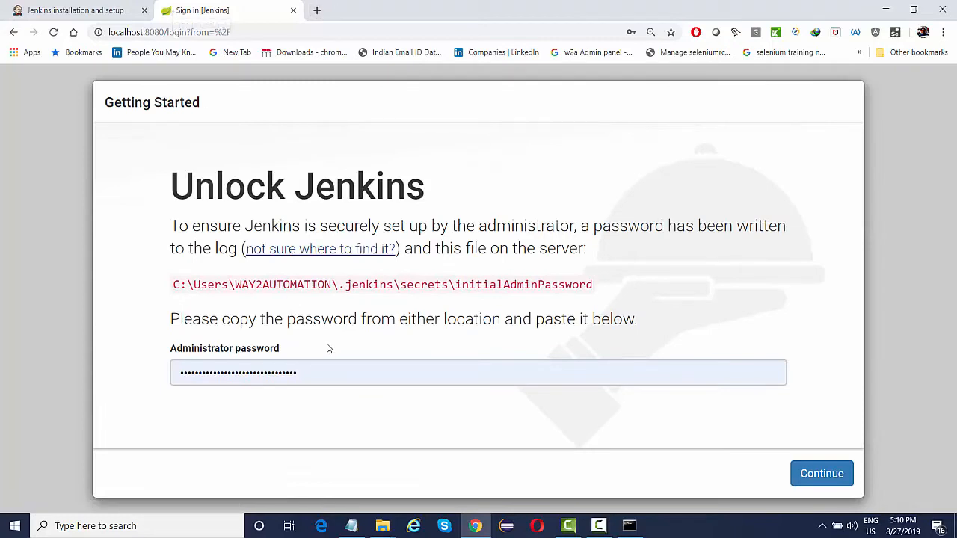
pyautogui.click(329, 376)
pyautogui.hotkey('ctrl', 'a')
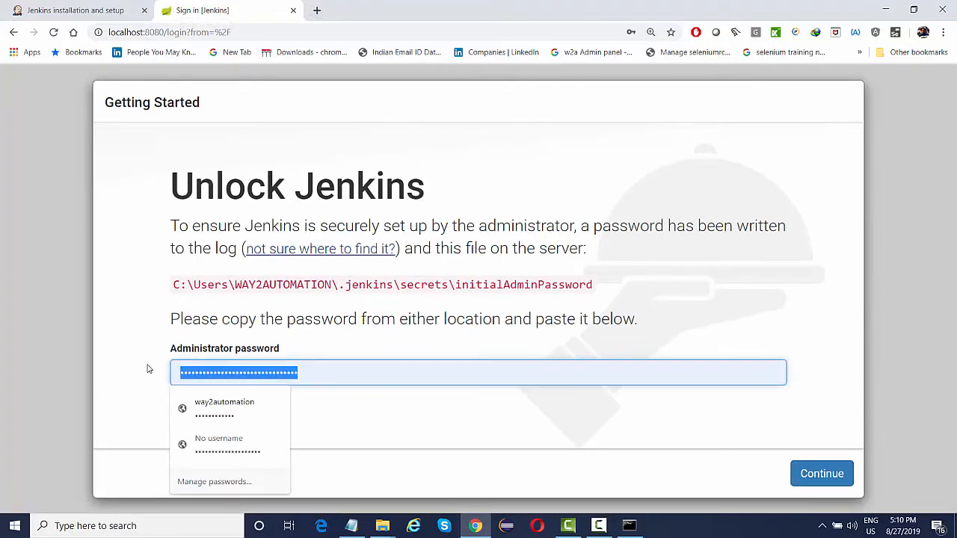
pyautogui.hotkey('ctrl', 'v')
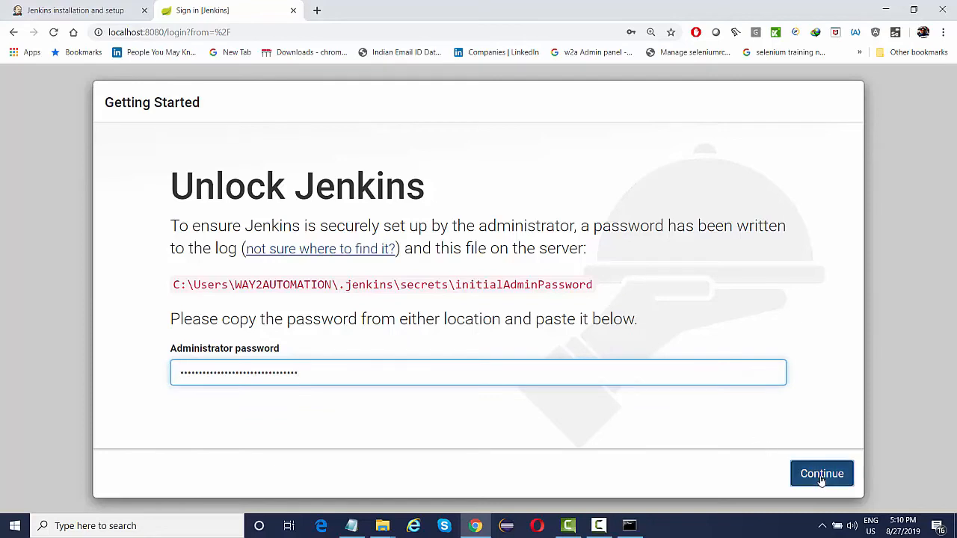
pyautogui.click(822, 479)
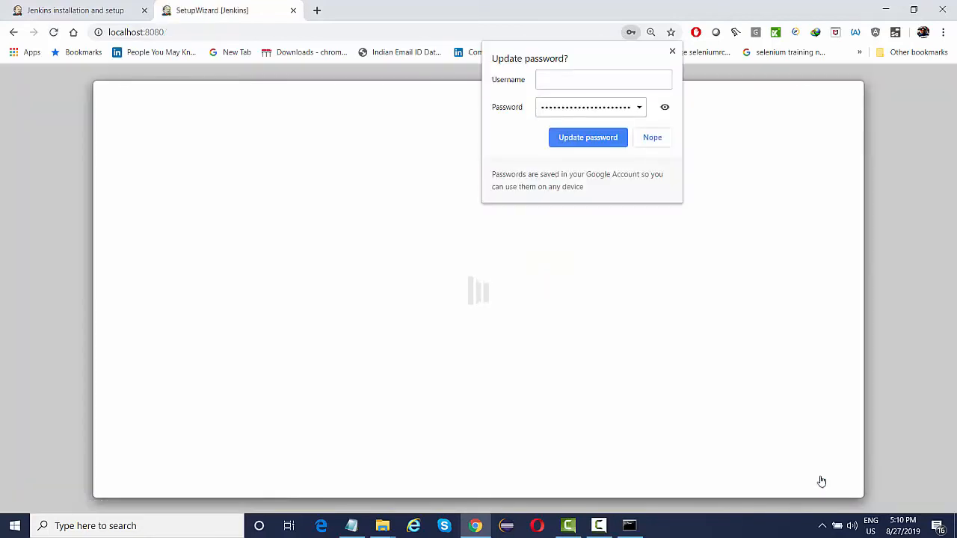
pyautogui.click(672, 50)
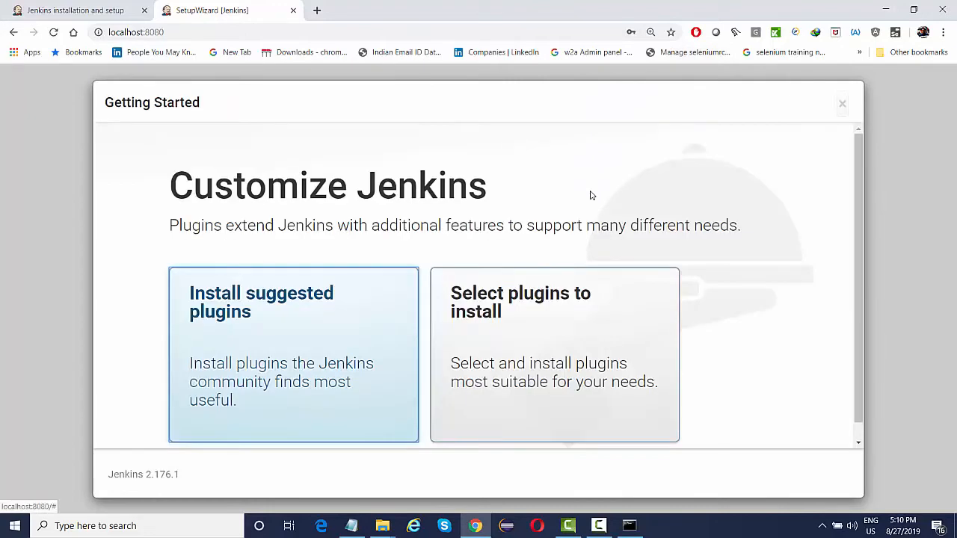
# Choose 'Install suggested plugins' on the Customize Jenkins screen.
pyautogui.scroll(-1, 591, 196)
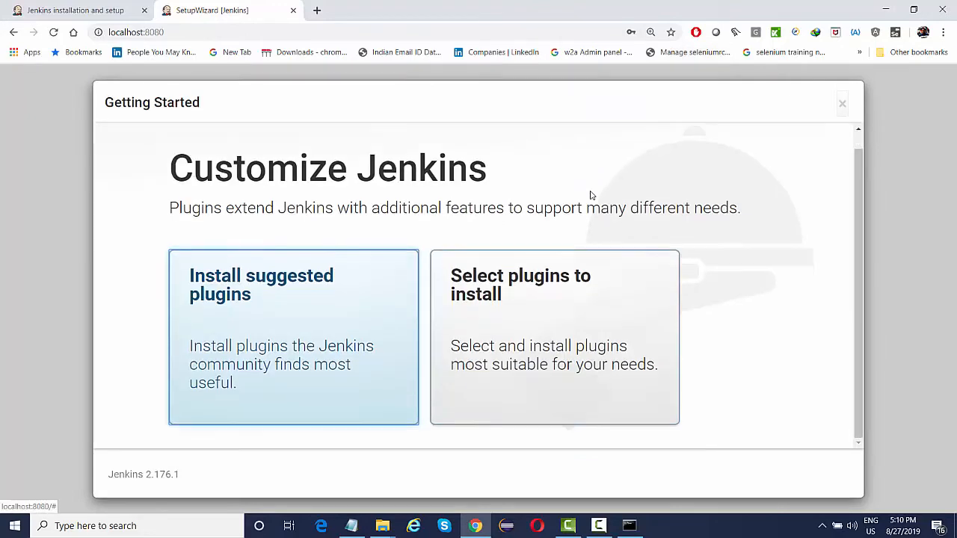
pyautogui.click(275, 287)
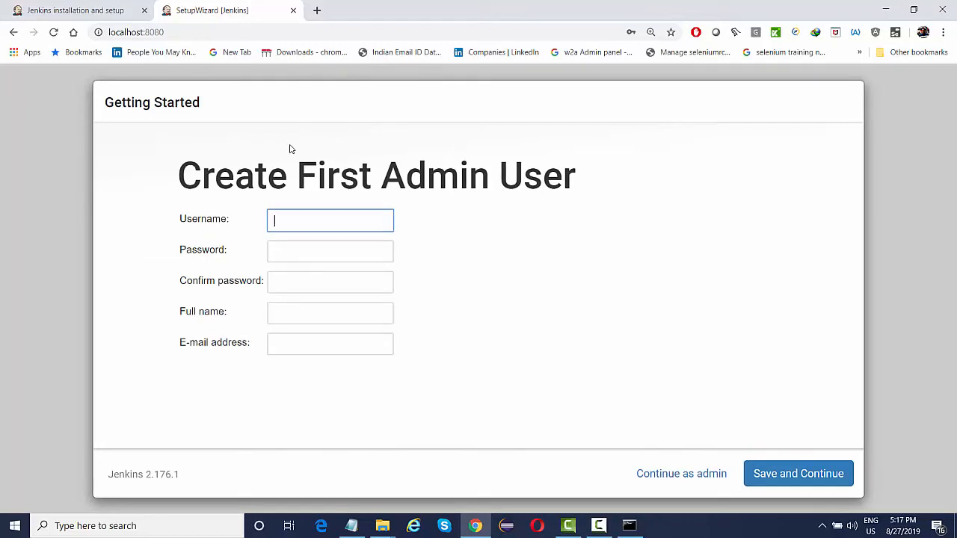
# Enter username way2automation plus the admin password and its confirmation.
pyautogui.write('way2automation')
pyautogui.press('Tab')
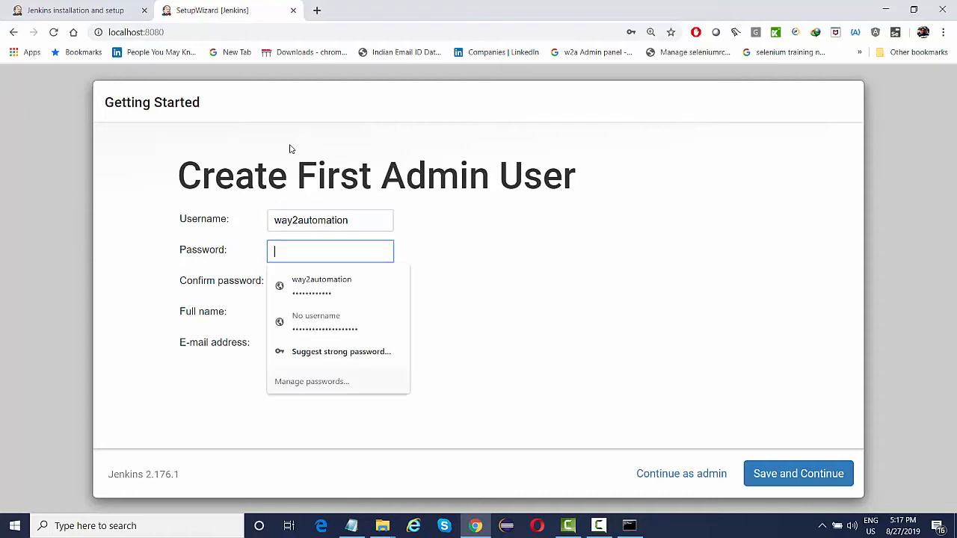
pyautogui.write('**********')
pyautogui.press('Tab')
pyautogui.write('******')
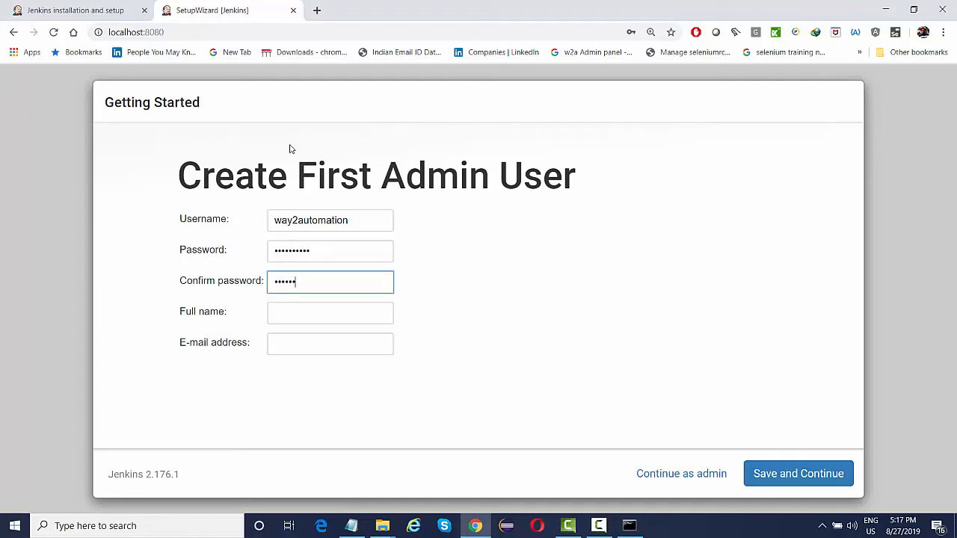
pyautogui.write('****')
pyautogui.press('Tab')
# Fill the full name and e-mail address fields from the browser's autofill suggestions.
pyautogui.write('R')
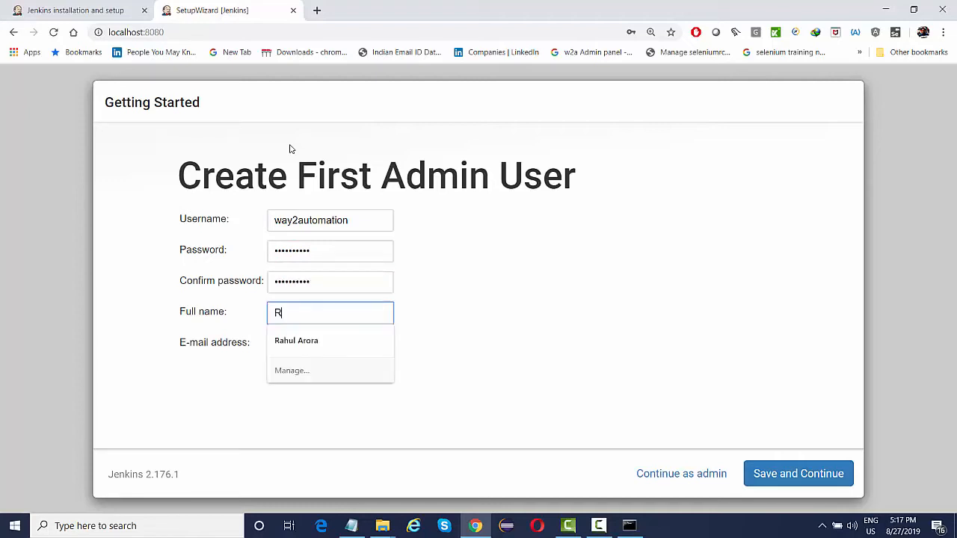
pyautogui.press('Down')
pyautogui.press('Return')
pyautogui.press('Tab')
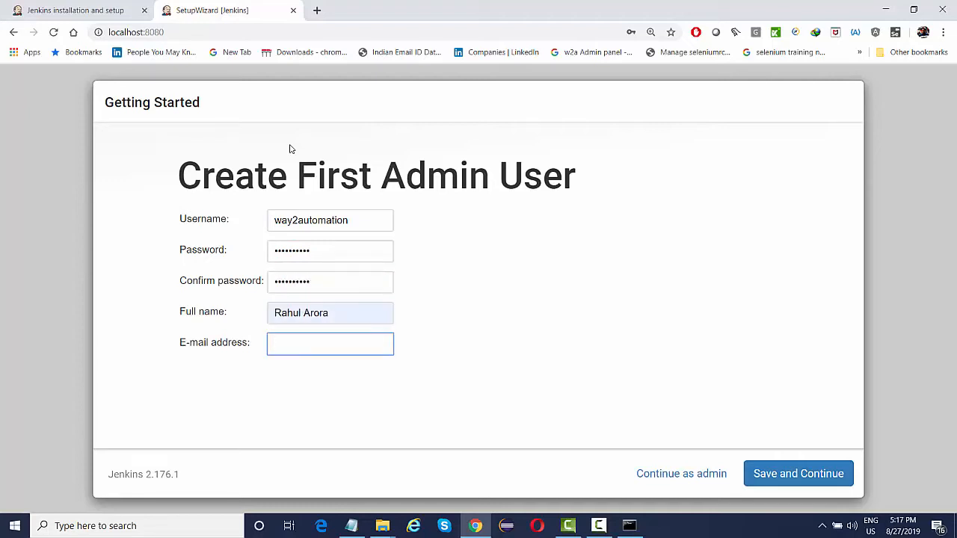
pyautogui.write('t')
pyautogui.press('Down')
pyautogui.press('Return')
pyautogui.press('Tab')
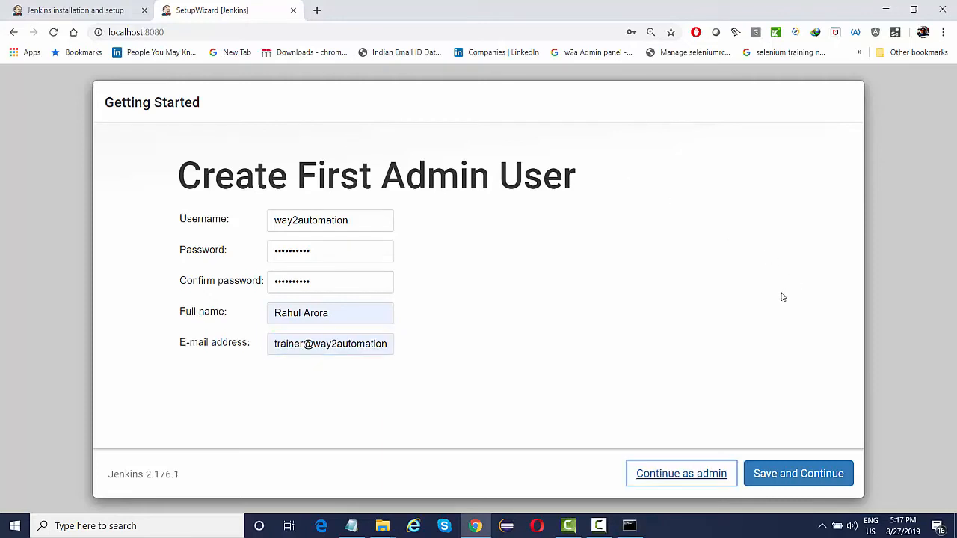
pyautogui.click(694, 477)
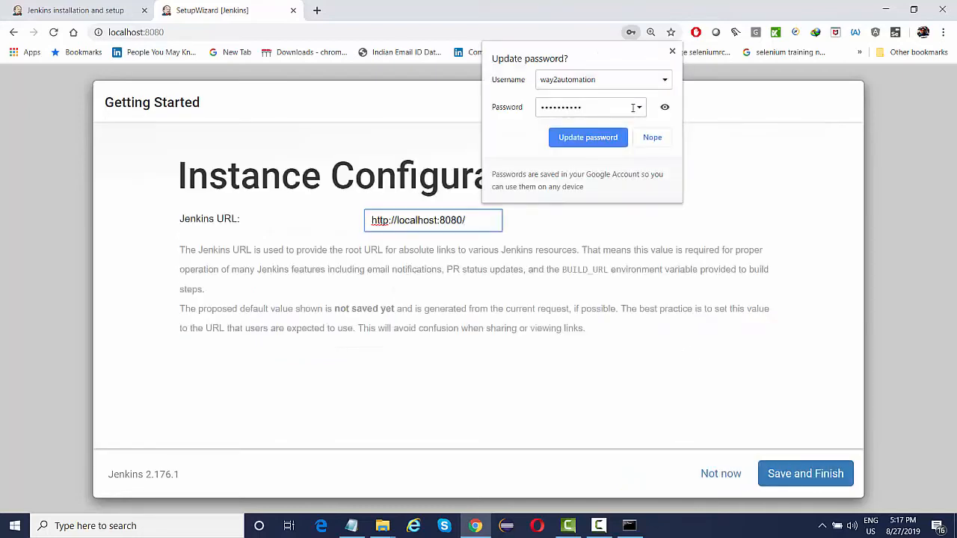
pyautogui.click(672, 51)
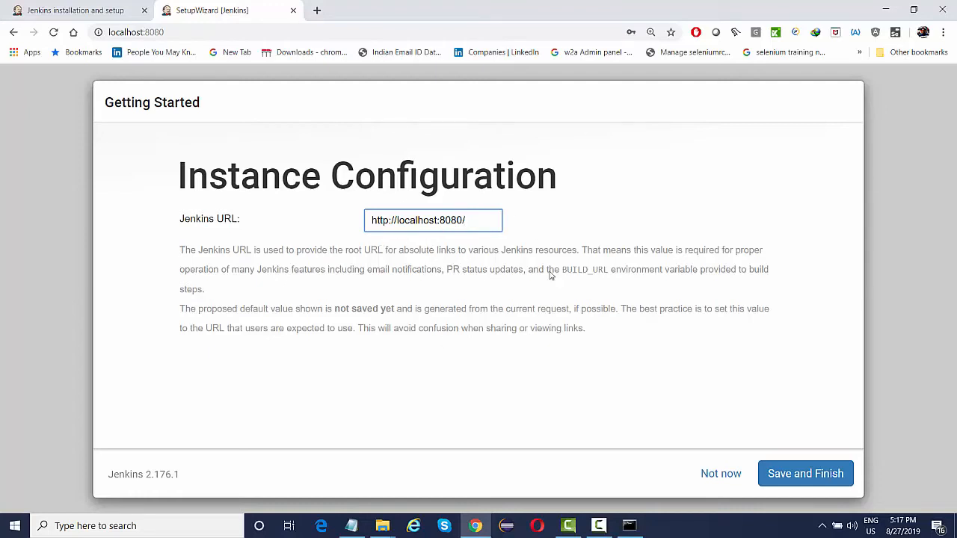
pyautogui.moveTo(443, 220); pyautogui.dragTo(463, 220)
pyautogui.click(783, 476)
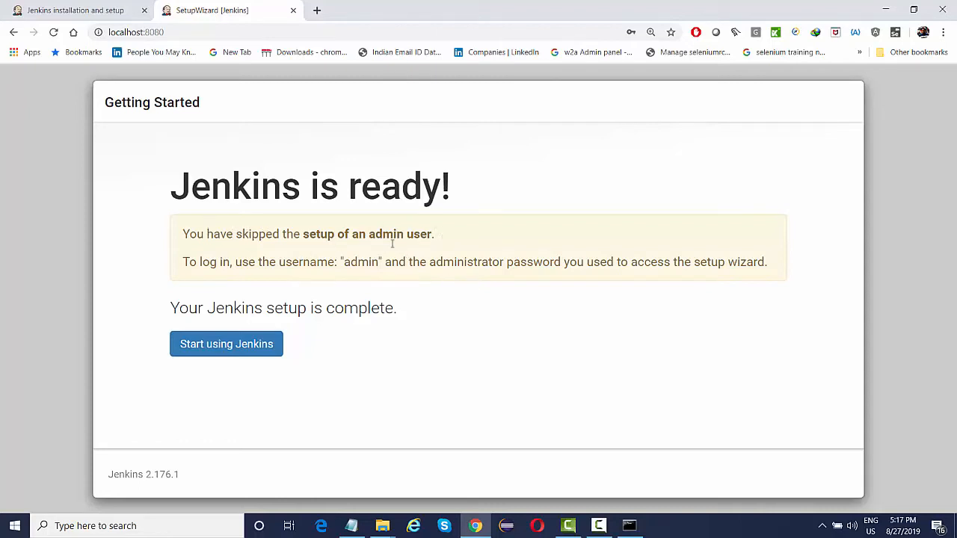
# Choose 'Start using Jenkins' to reach the Welcome to Jenkins dashboard.
pyautogui.click(247, 350)
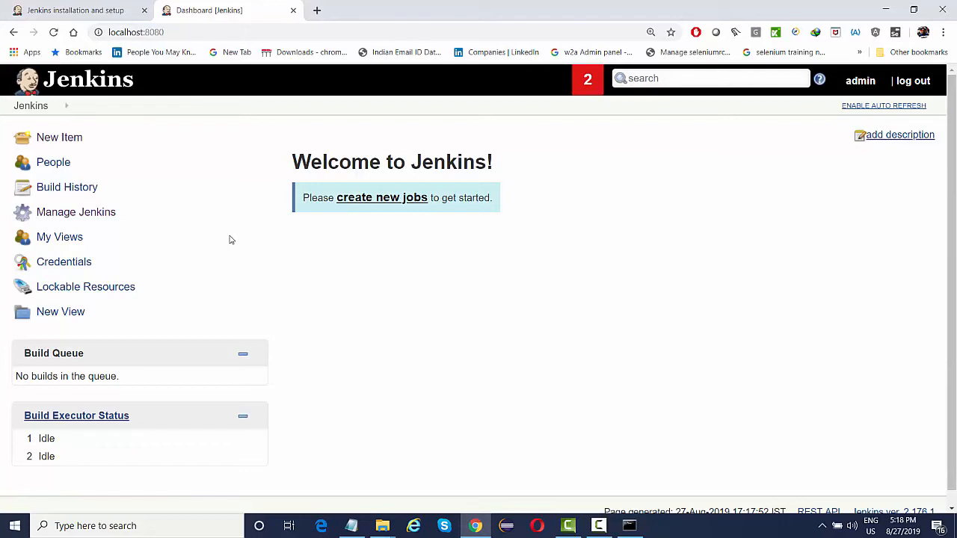
# Go to Manage Jenkins > Manage Plugins and show the Available plugins list.
pyautogui.click(92, 221)
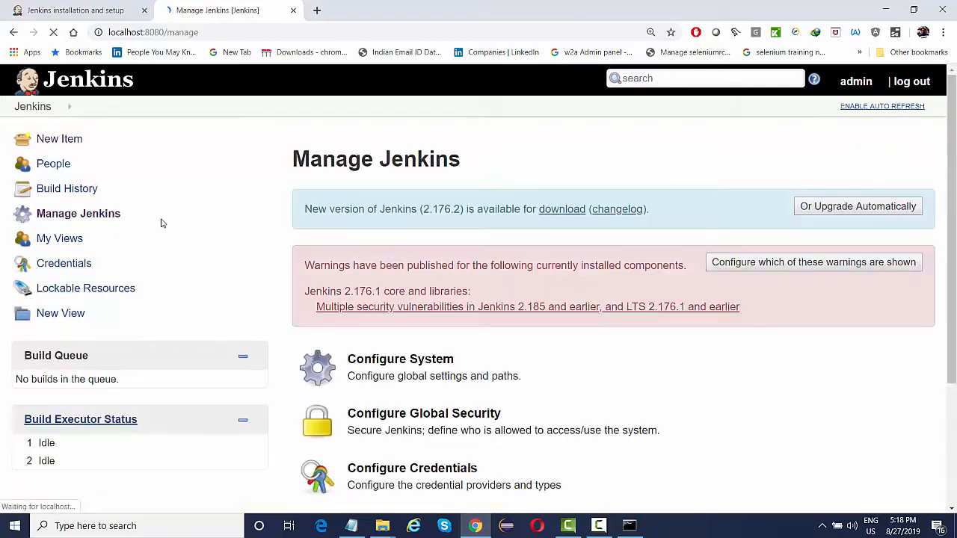
pyautogui.scroll(-3, 292, 311)
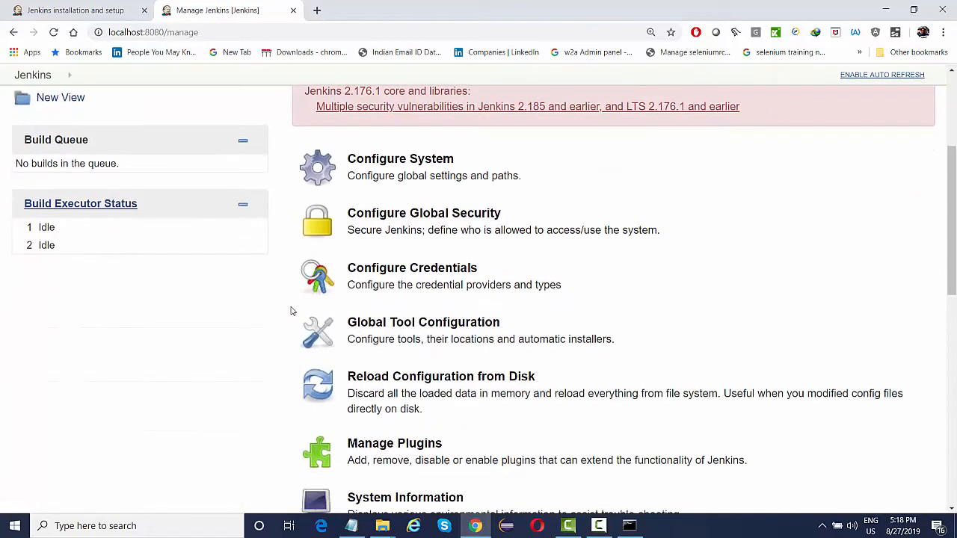
pyautogui.scroll(-2, 293, 311)
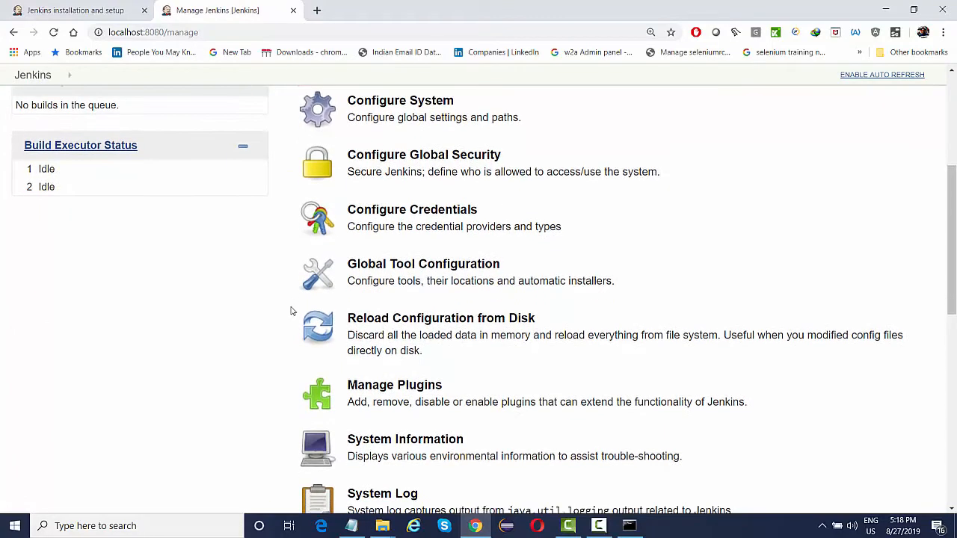
pyautogui.click(408, 389)
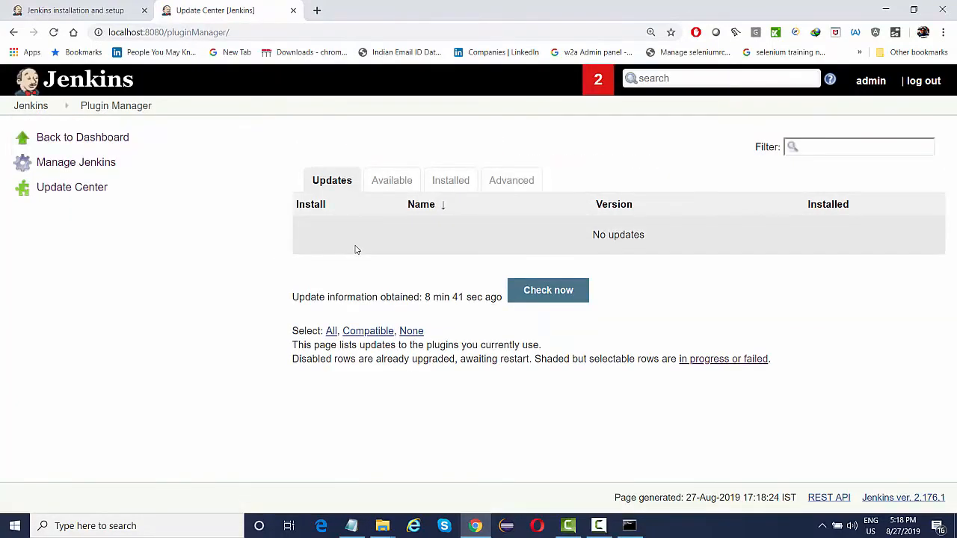
pyautogui.click(380, 187)
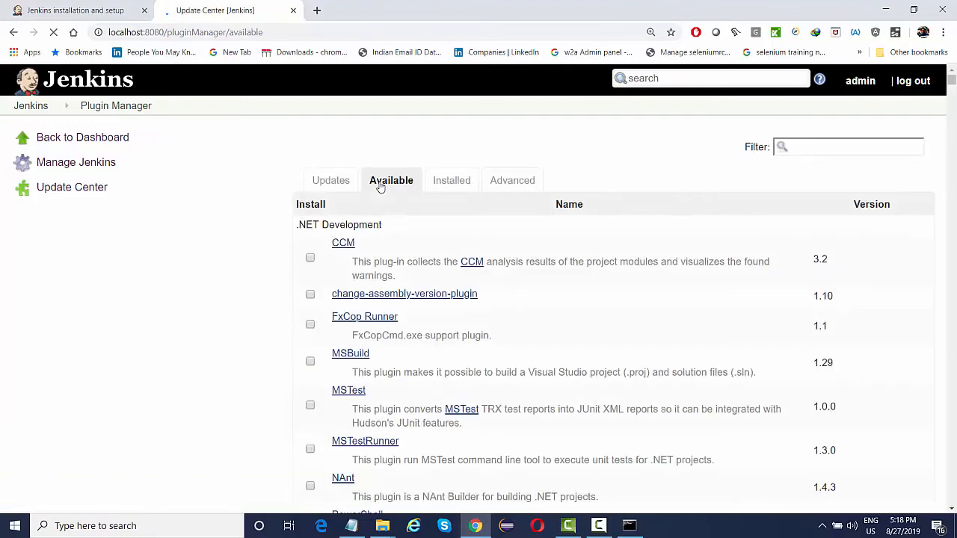
# Filter for 'maven', tick Maven Integration and install it without restart.
pyautogui.click(801, 150)
pyautogui.write('ma')
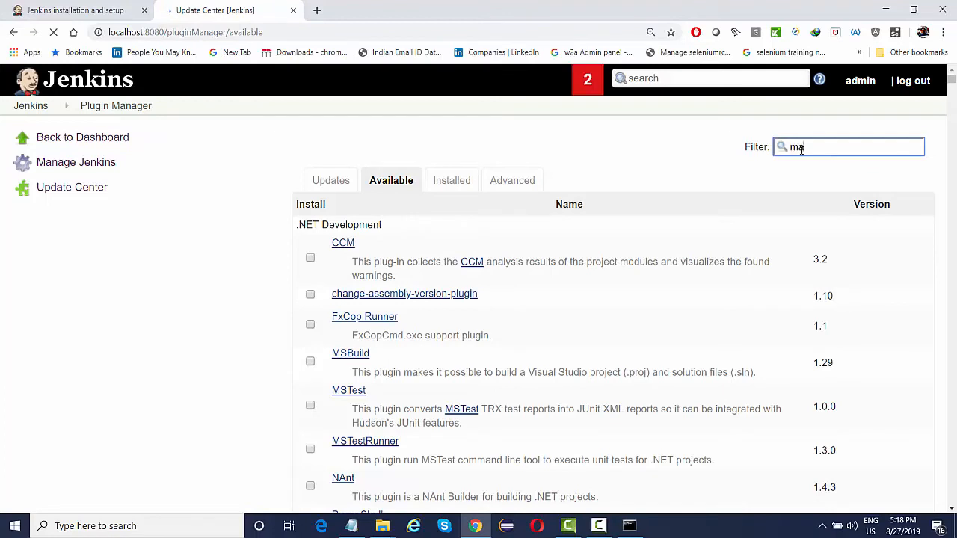
pyautogui.write('ven')
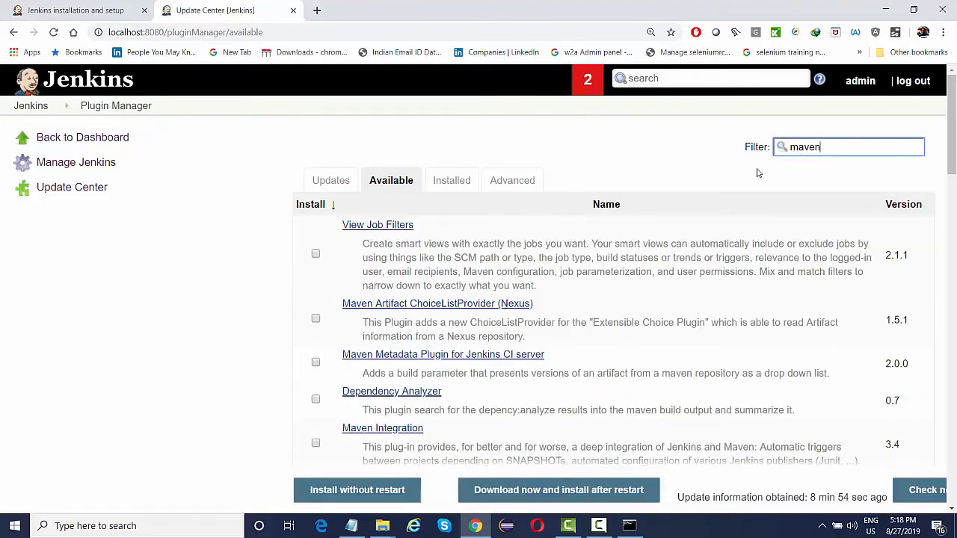
pyautogui.click(315, 444)
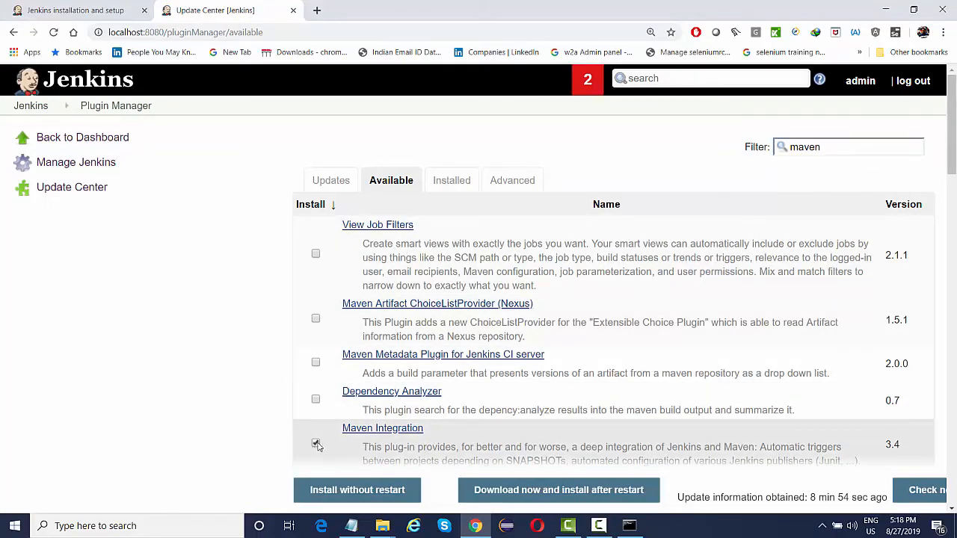
pyautogui.click(380, 497)
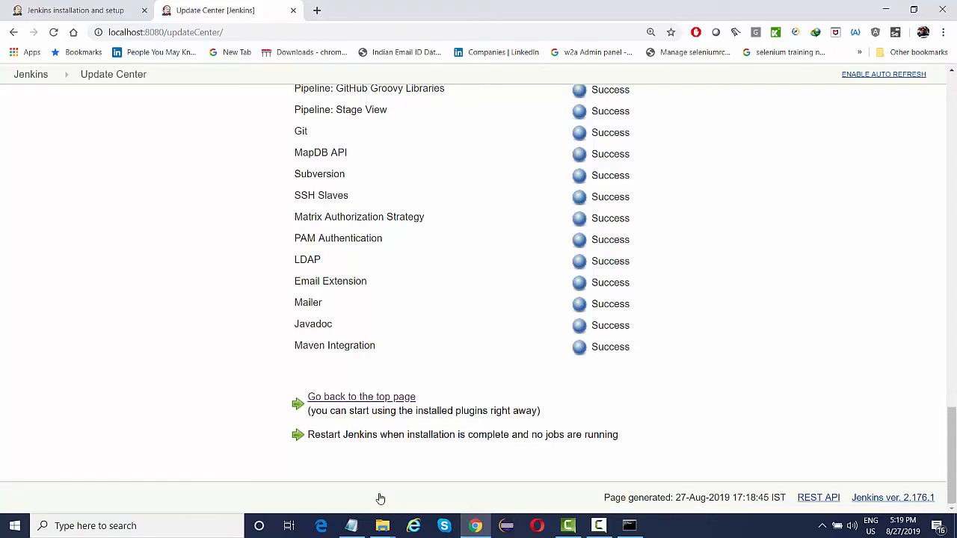
pyautogui.scroll(15, 416, 273)
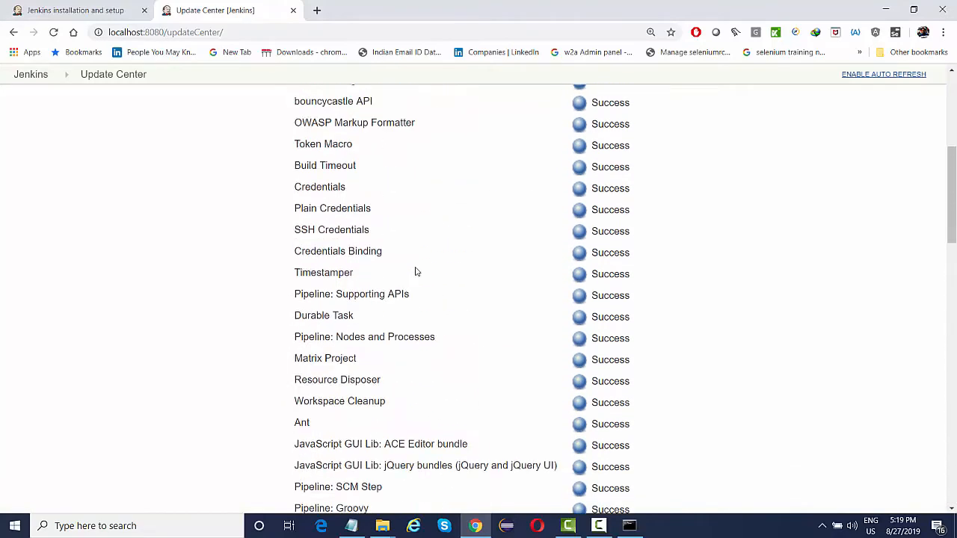
pyautogui.scroll(5, 416, 273)
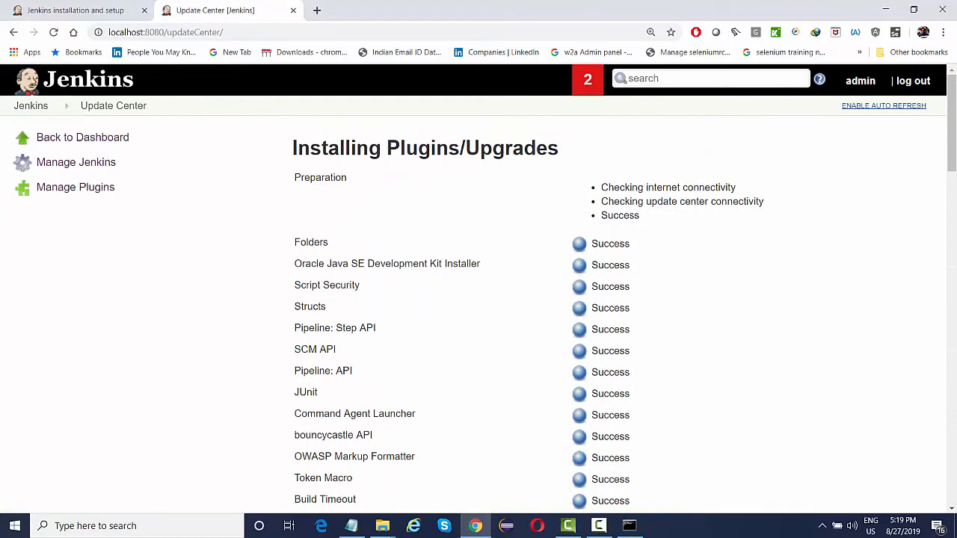
# Go from the dashboard to the Plugin Manager's Available plugins list.
pyautogui.click(99, 144)
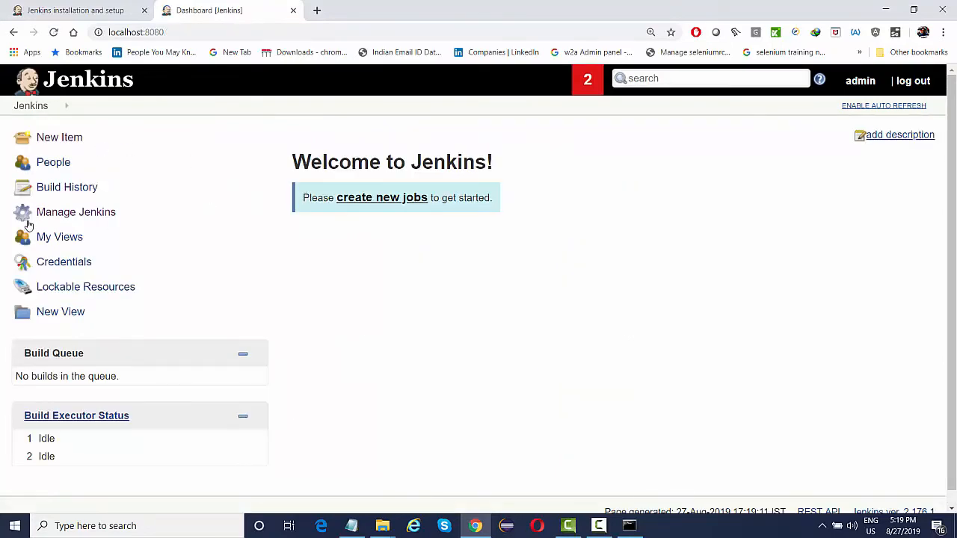
pyautogui.click(77, 221)
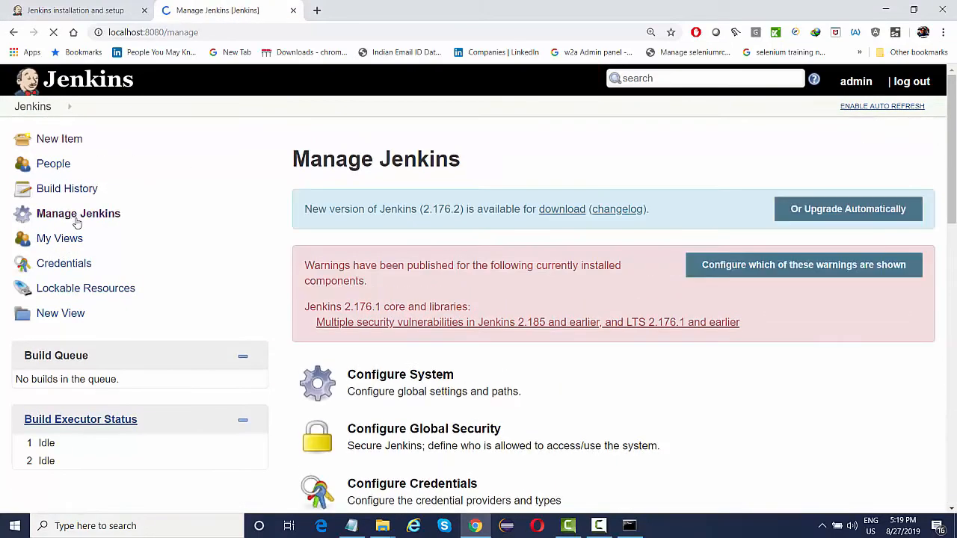
pyautogui.scroll(-2, 333, 442)
pyautogui.scroll(-3, 333, 442)
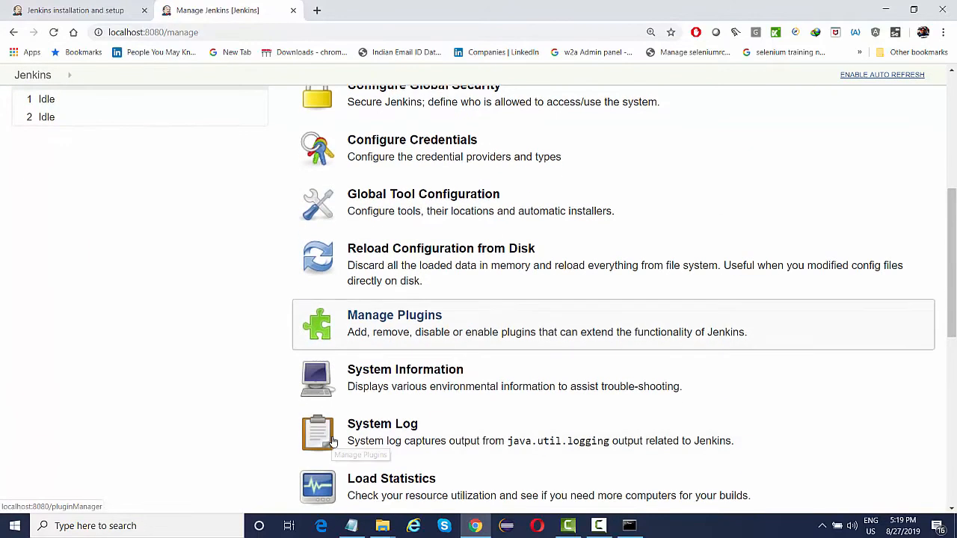
pyautogui.scroll(-1, 476, 332)
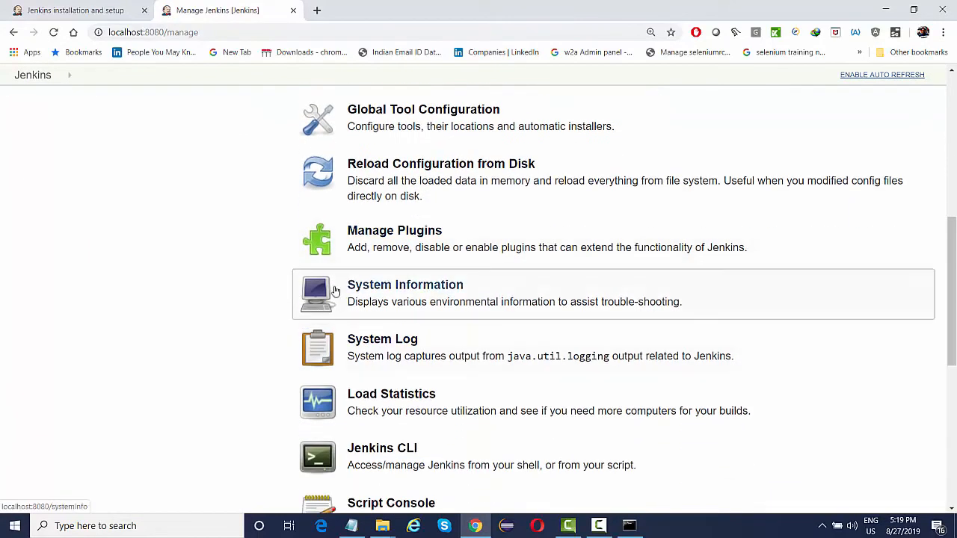
pyautogui.click(407, 247)
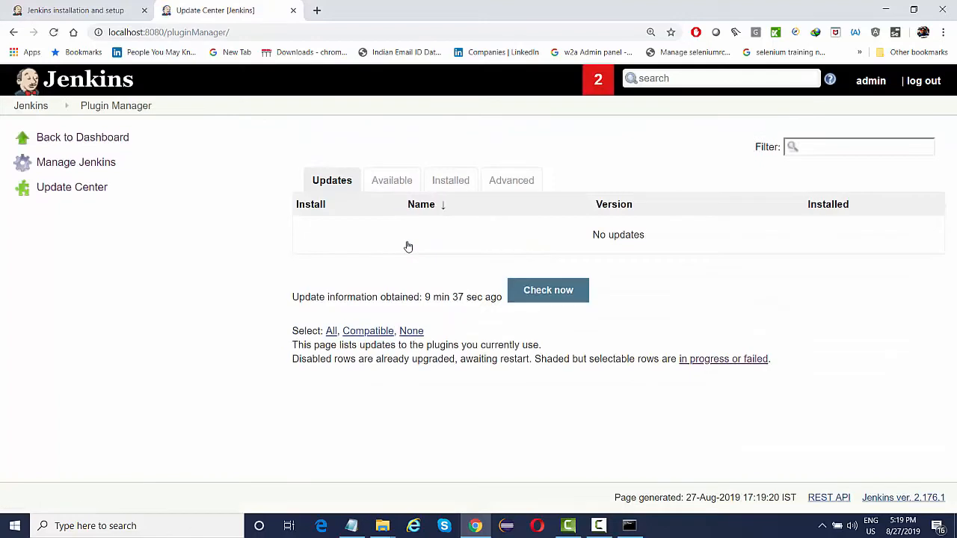
pyautogui.click(398, 190)
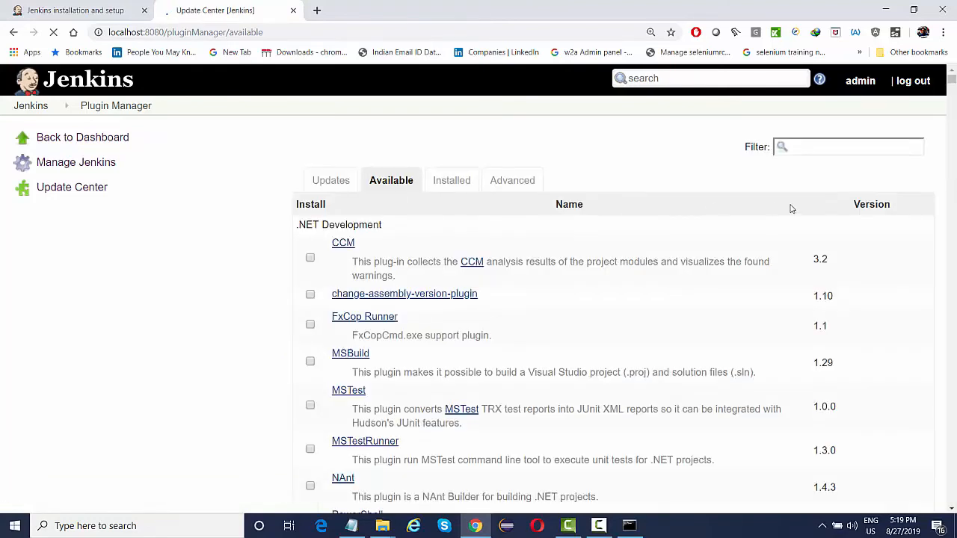
# Filter for 'html pu' and install HTML Publisher without restarting Jenkins.
pyautogui.click(823, 154)
pyautogui.write('html')
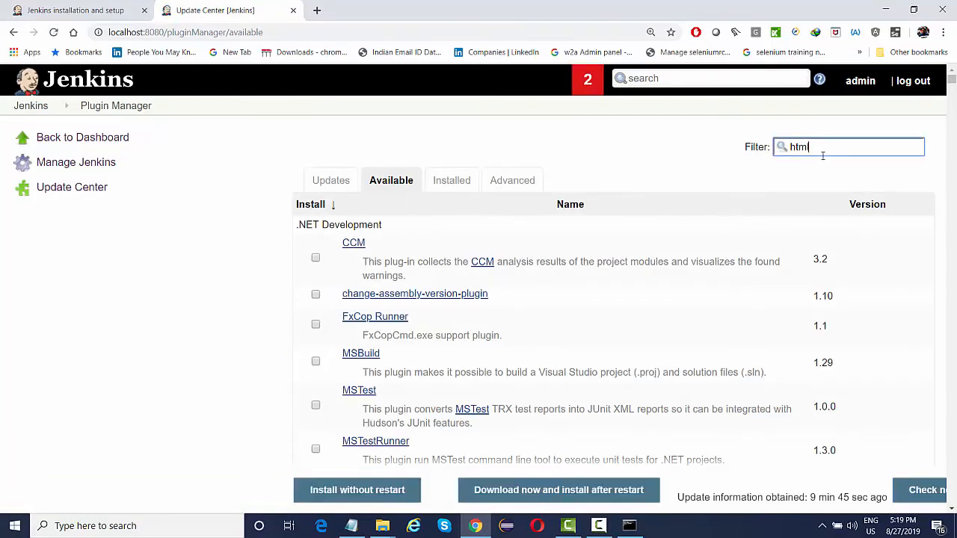
pyautogui.write(' pu')
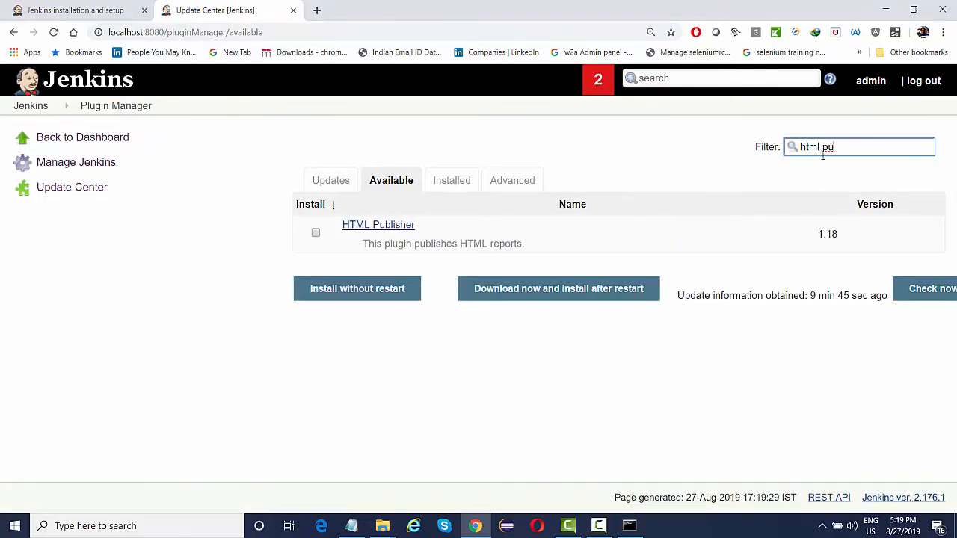
pyautogui.click(316, 232)
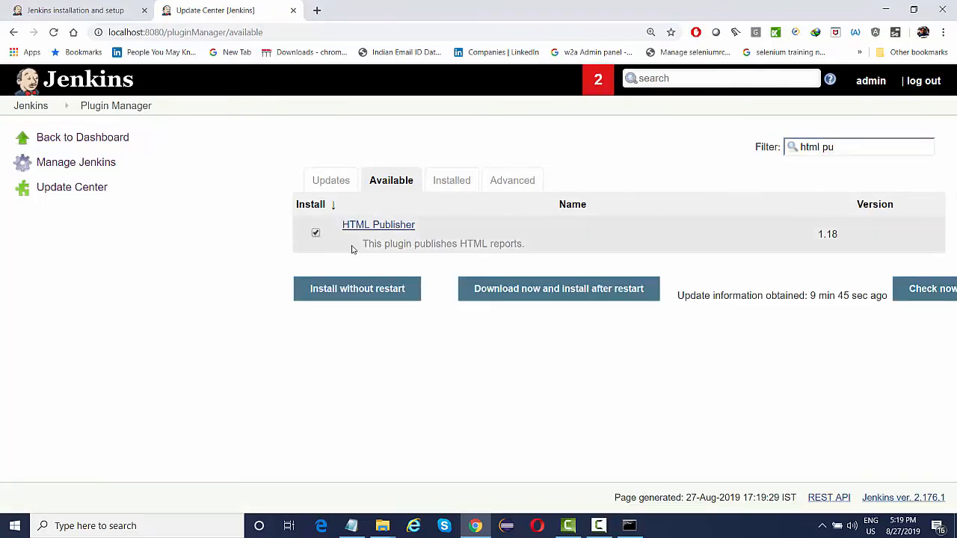
pyautogui.click(371, 290)
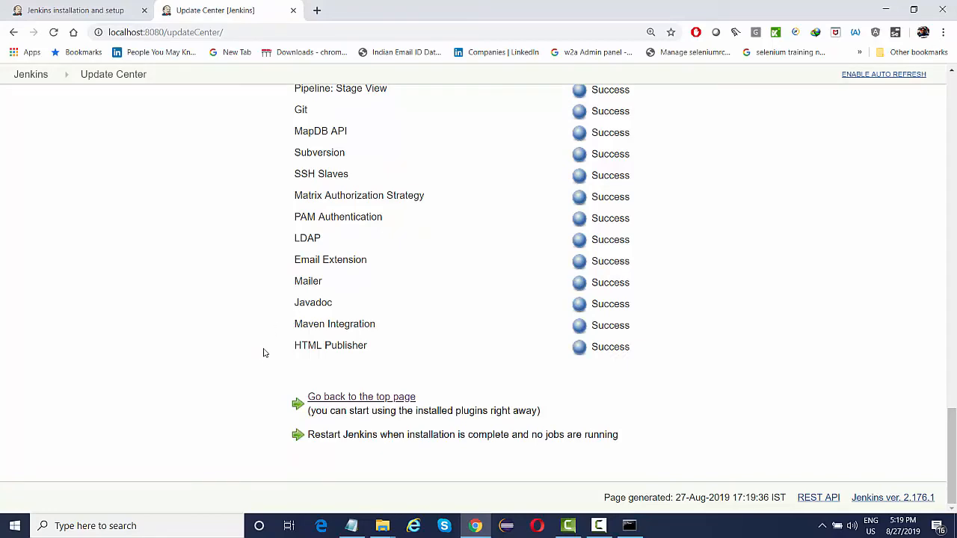
pyautogui.scroll(15, 263, 352)
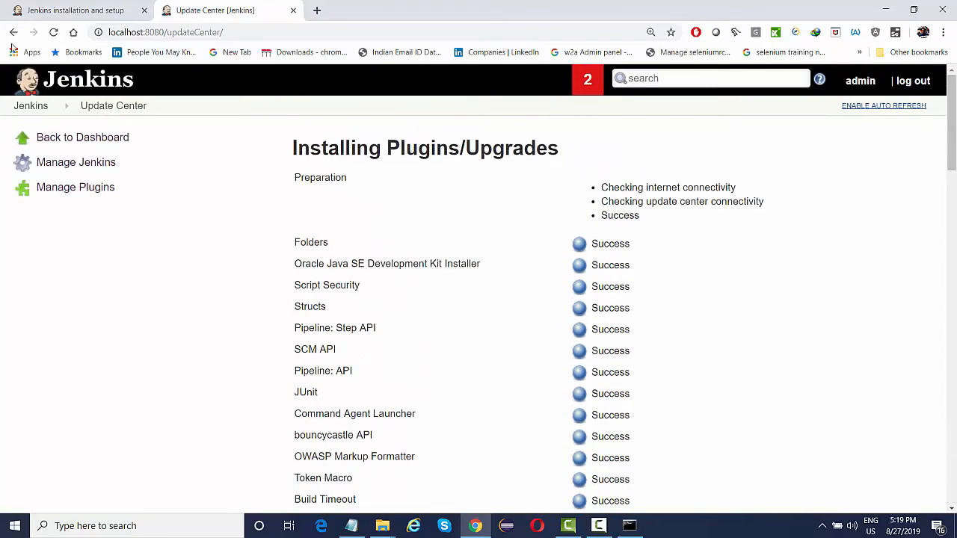
# Begin creating a new job, then abandon it and return to the dashboard.
pyautogui.click(33, 104)
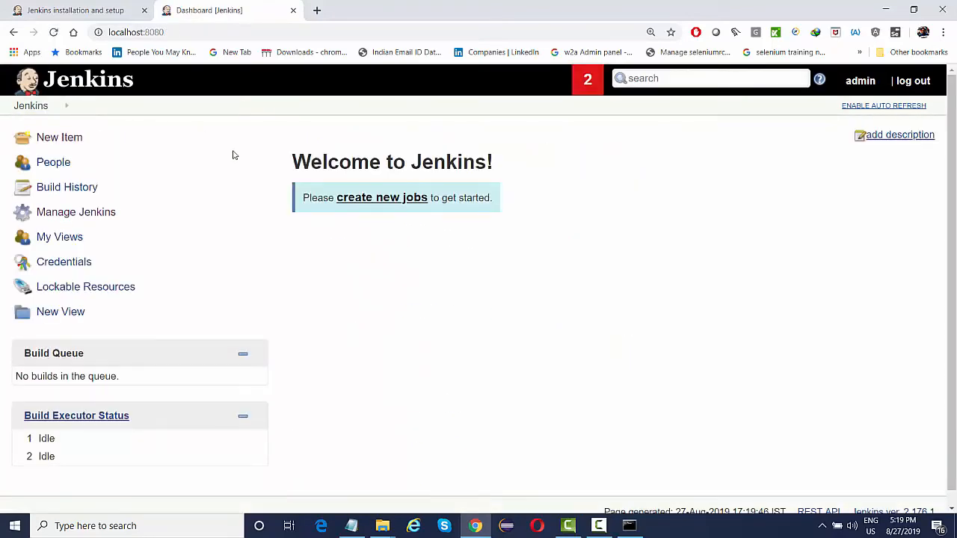
pyautogui.click(381, 199)
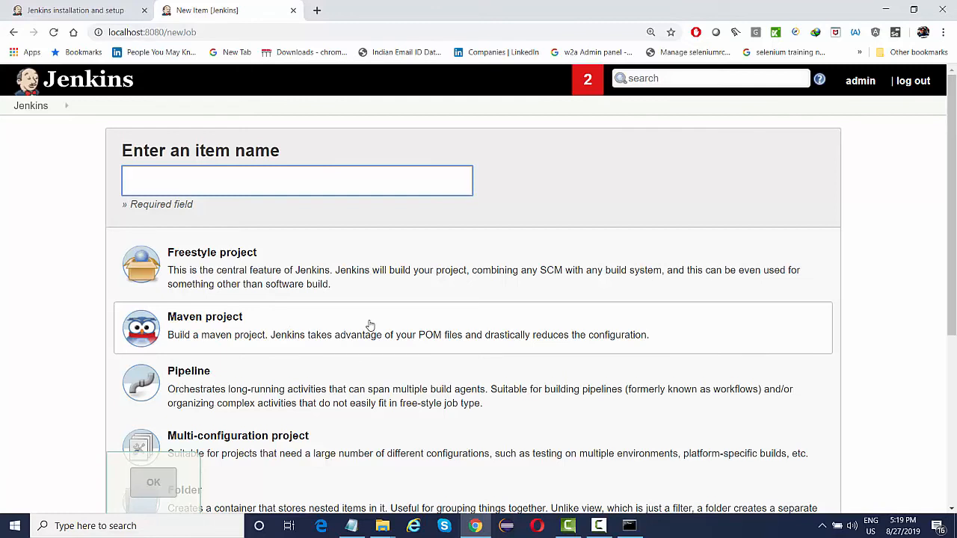
pyautogui.click(27, 106)
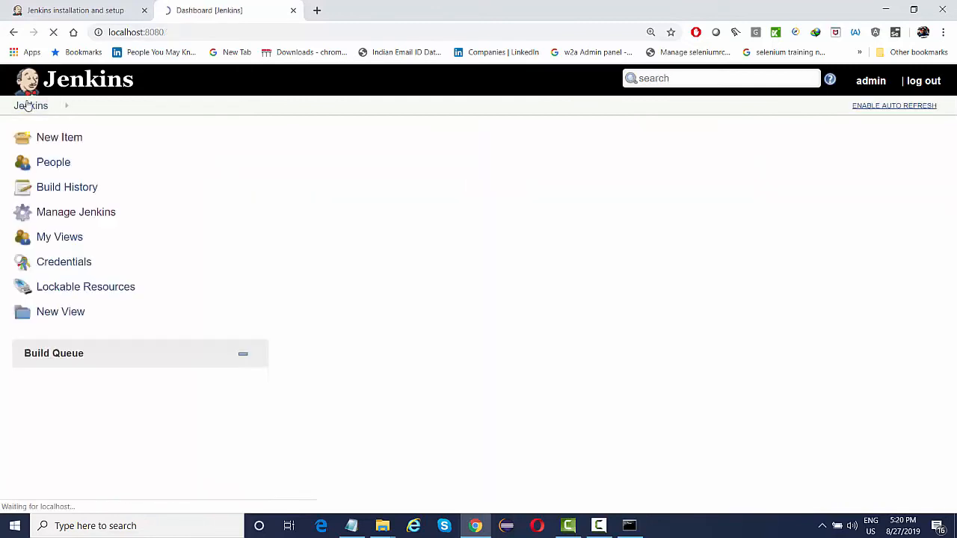
pyautogui.scroll(-1, 210, 271)
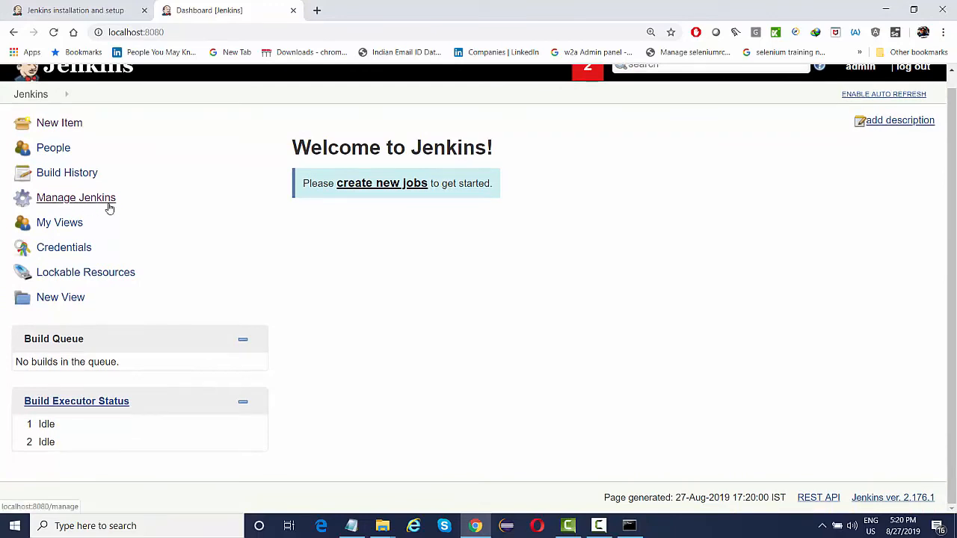
# Open the Configure System page from Manage Jenkins.
pyautogui.click(66, 205)
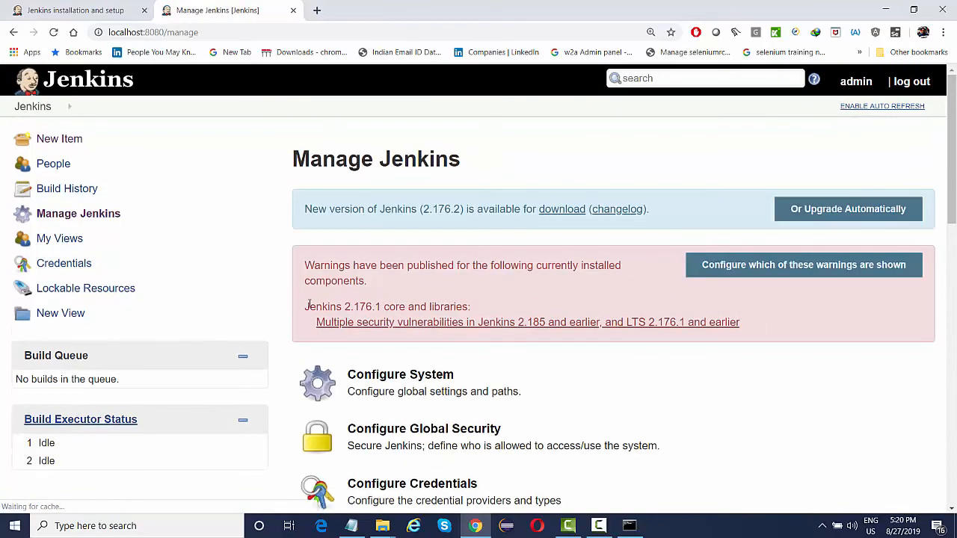
pyautogui.scroll(-2, 307, 304)
pyautogui.scroll(-1, 309, 303)
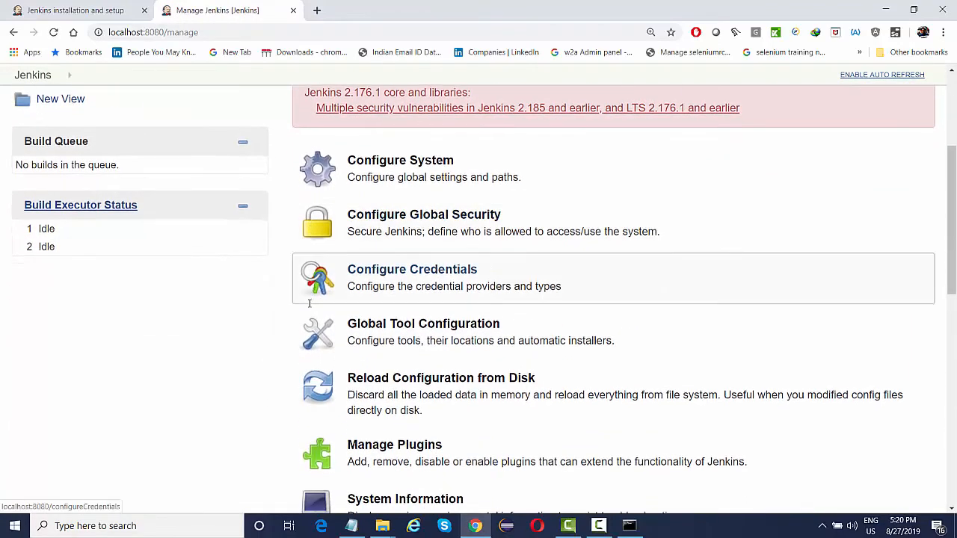
pyautogui.scroll(-1, 309, 303)
pyautogui.scroll(2, 321, 259)
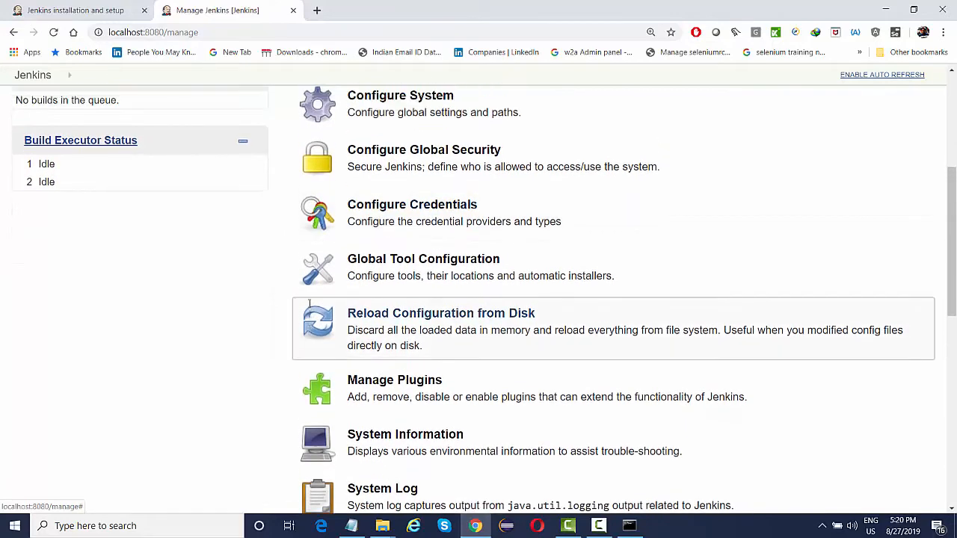
pyautogui.click(406, 201)
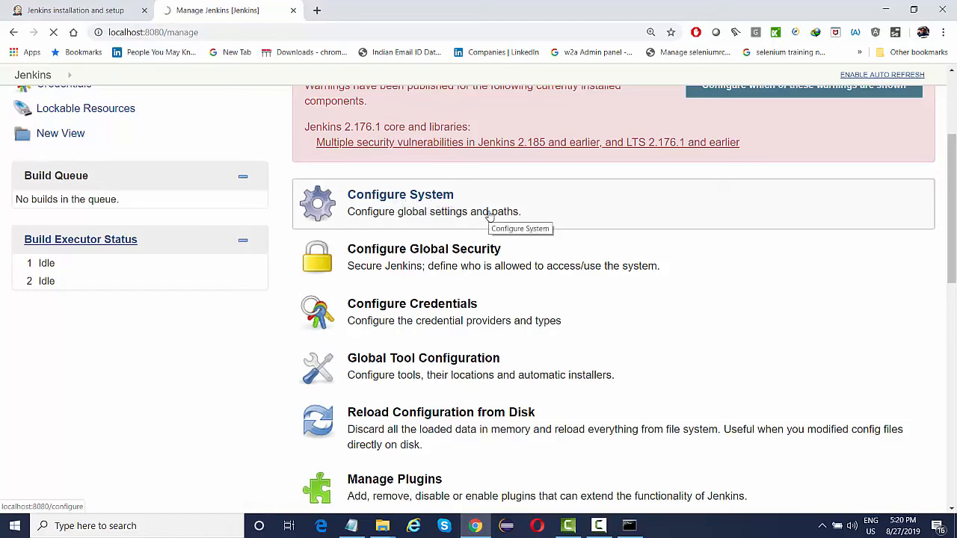
pyautogui.scroll(-3, 489, 216)
# Look over the Configure System settings unchanged, then go back to the Welcome to Jenkins dashboard.
pyautogui.scroll(2, 489, 216)
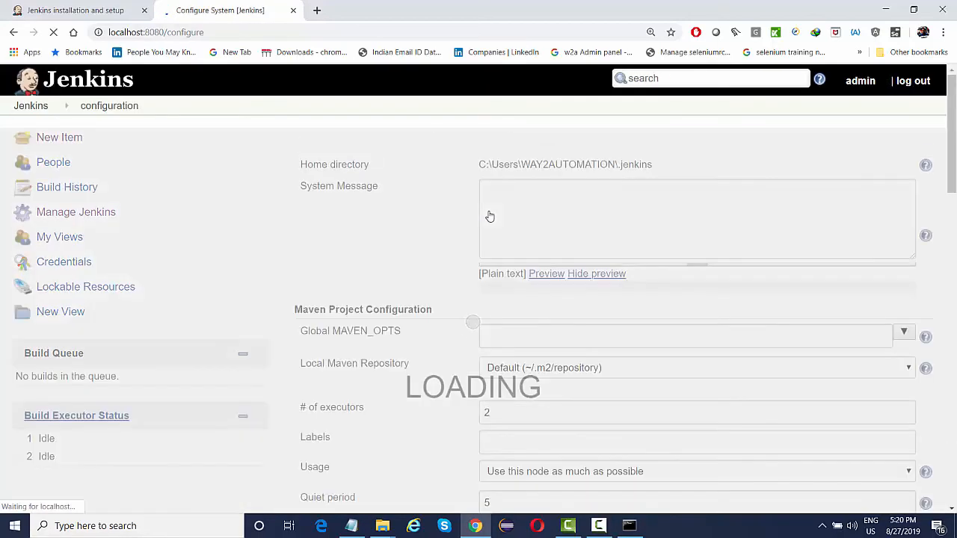
pyautogui.scroll(-5, 438, 291)
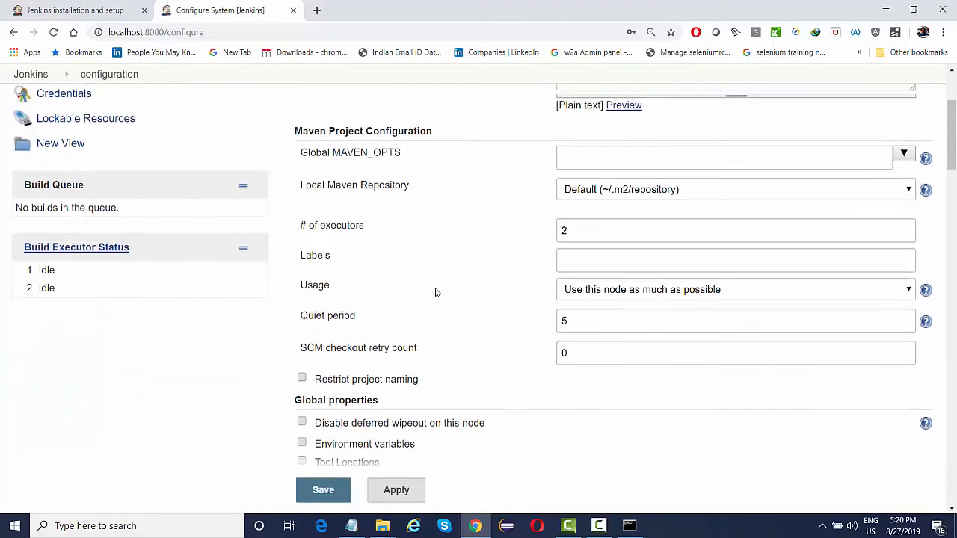
pyautogui.scroll(-4, 438, 292)
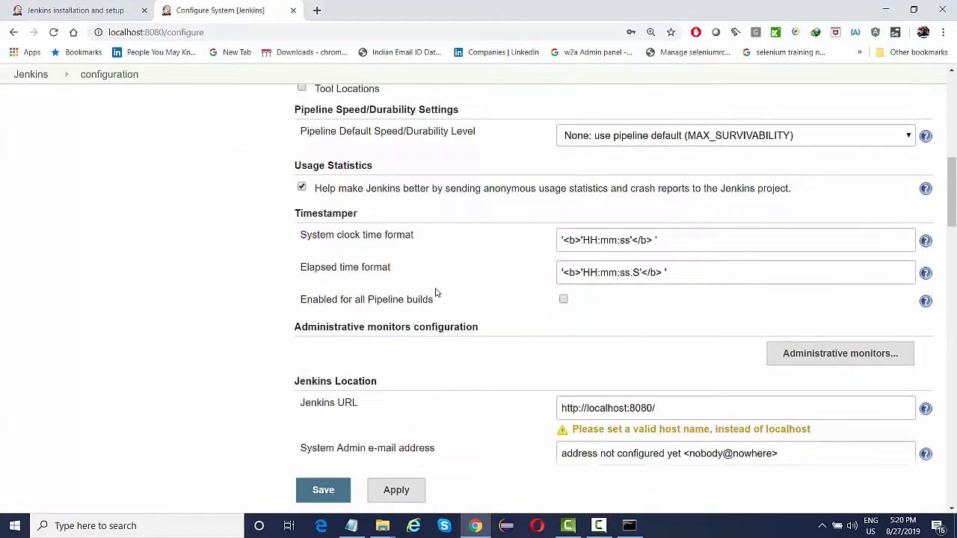
pyautogui.scroll(-8, 438, 291)
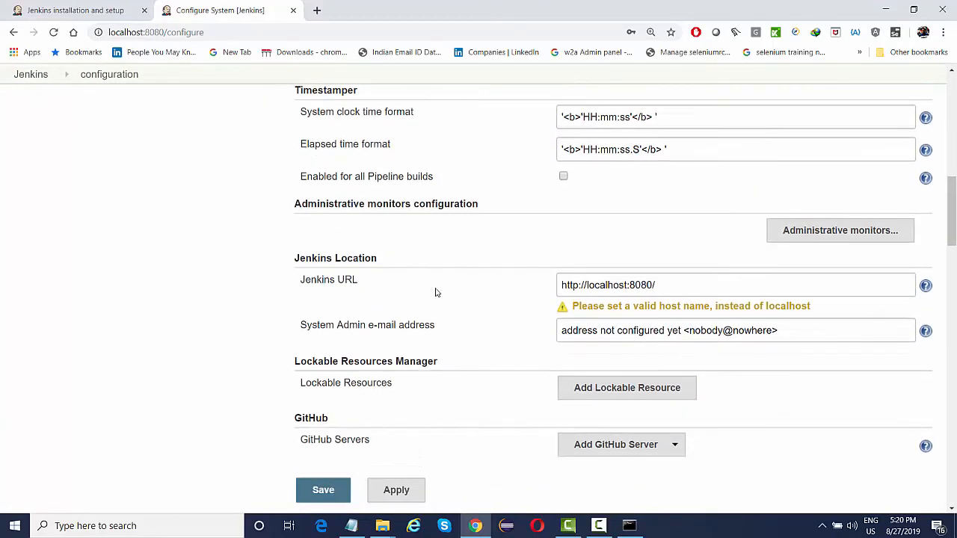
pyautogui.scroll(-15, 437, 293)
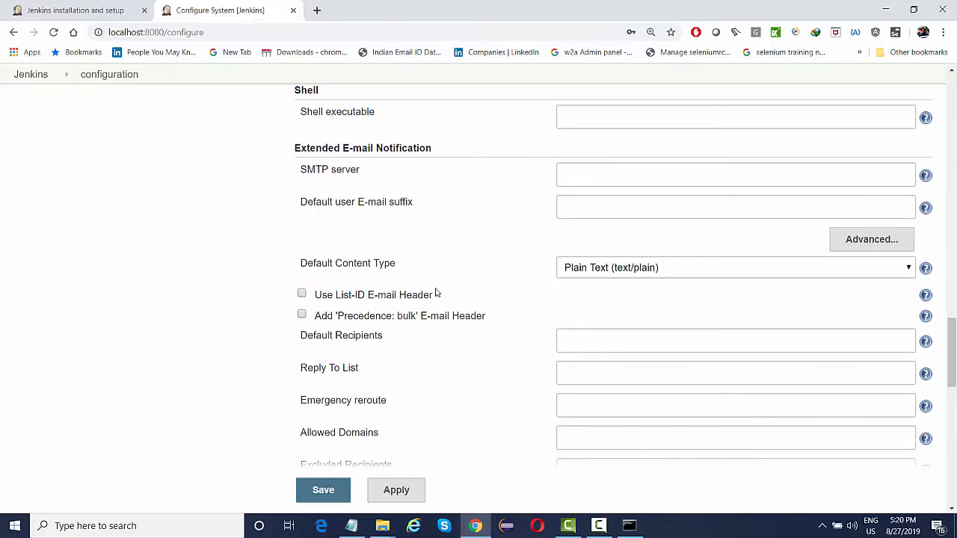
pyautogui.scroll(20, 437, 293)
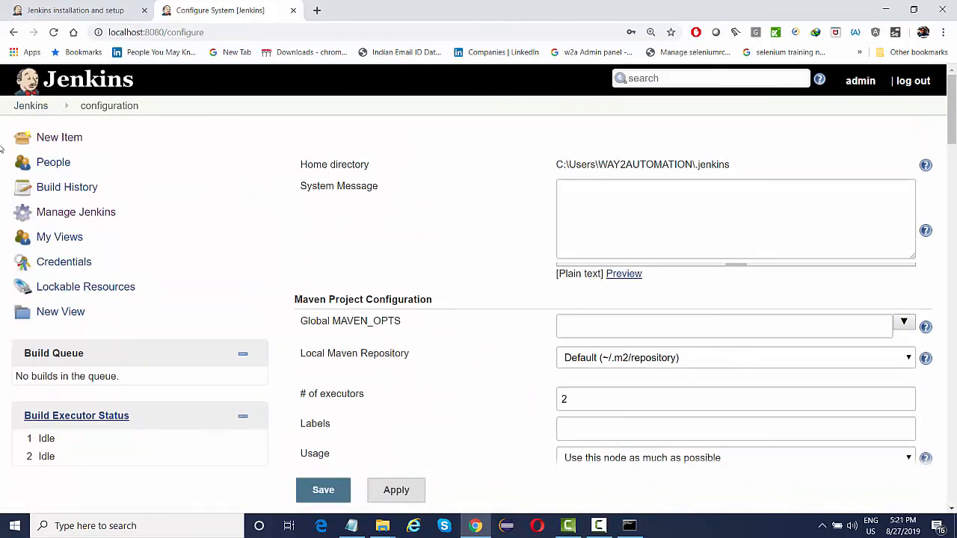
pyautogui.click(28, 107)
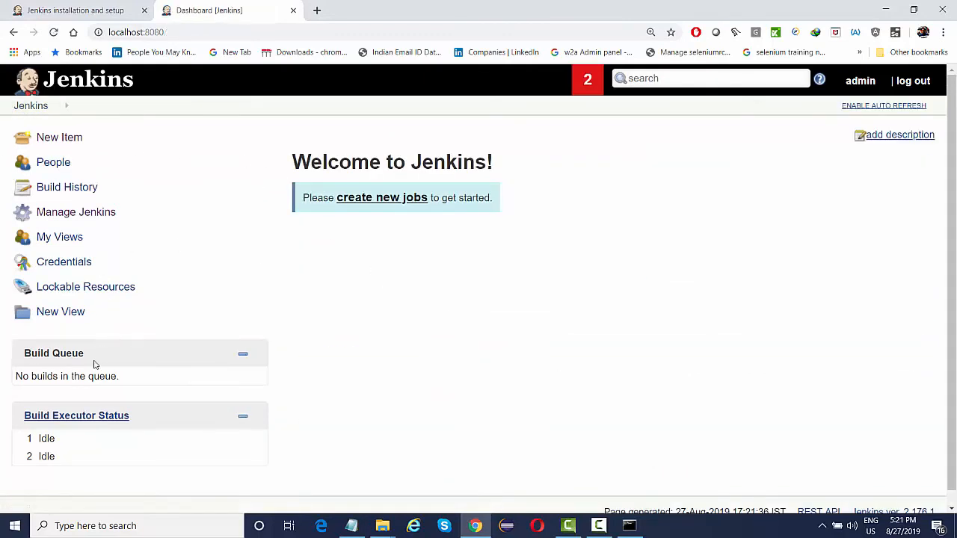
# Open Global Tool Configuration from Manage Jenkins.
pyautogui.click(71, 215)
pyautogui.scroll(-2, 313, 341)
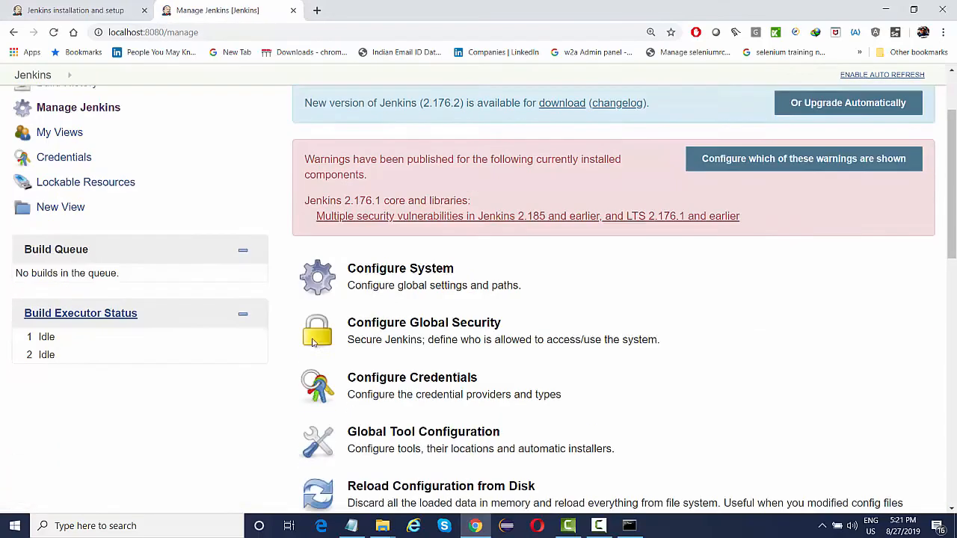
pyautogui.scroll(-1, 312, 341)
pyautogui.click(409, 374)
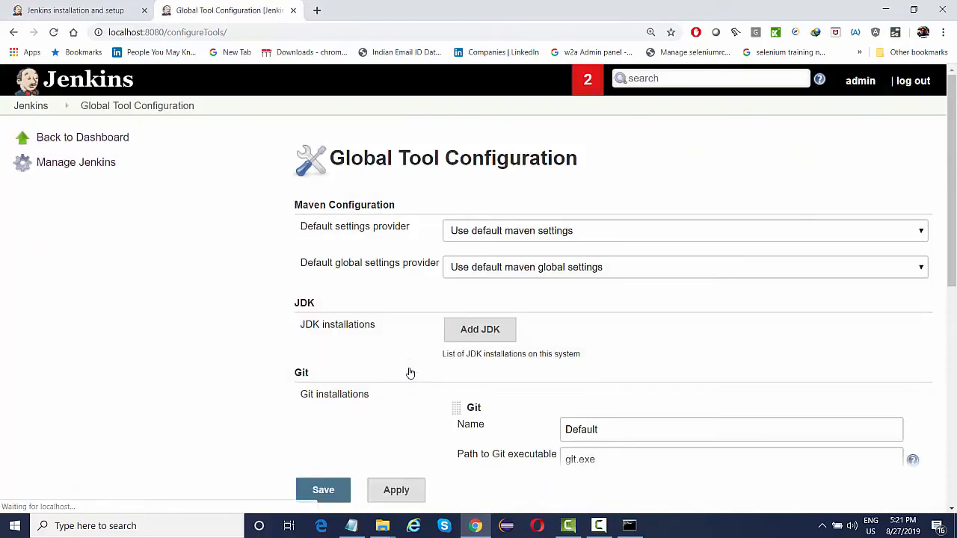
# Add a JDK named JAVA_HOME with Install automatically unchecked.
pyautogui.click(469, 334)
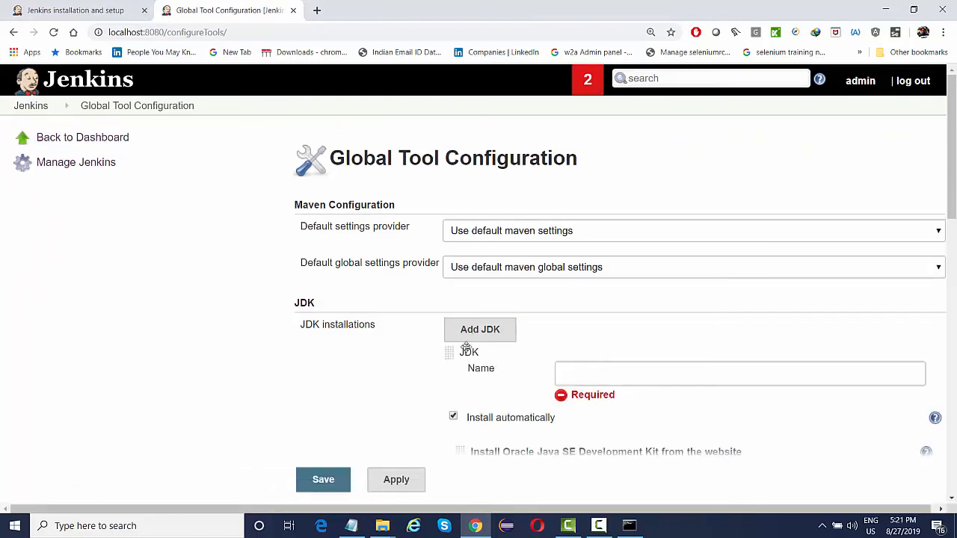
pyautogui.scroll(-1, 555, 369)
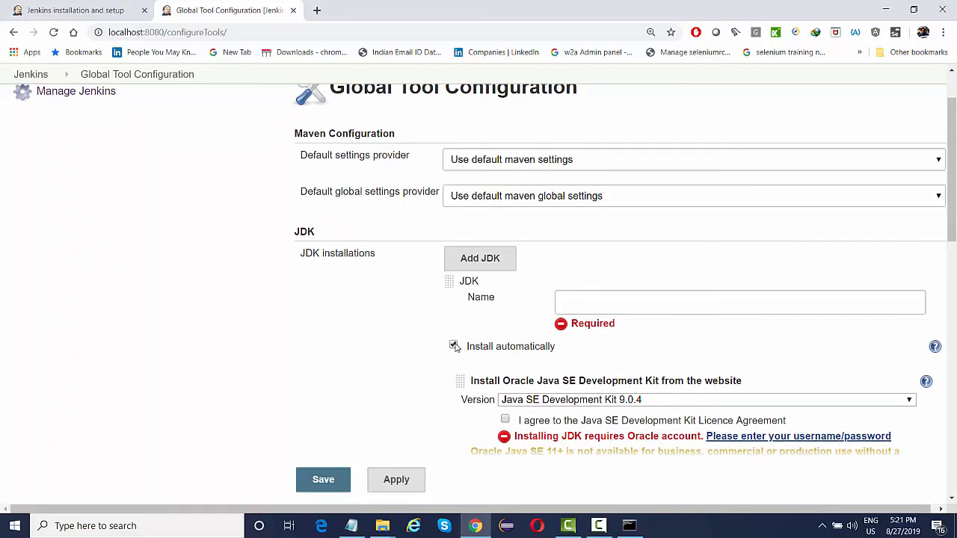
pyautogui.scroll(-1, 479, 350)
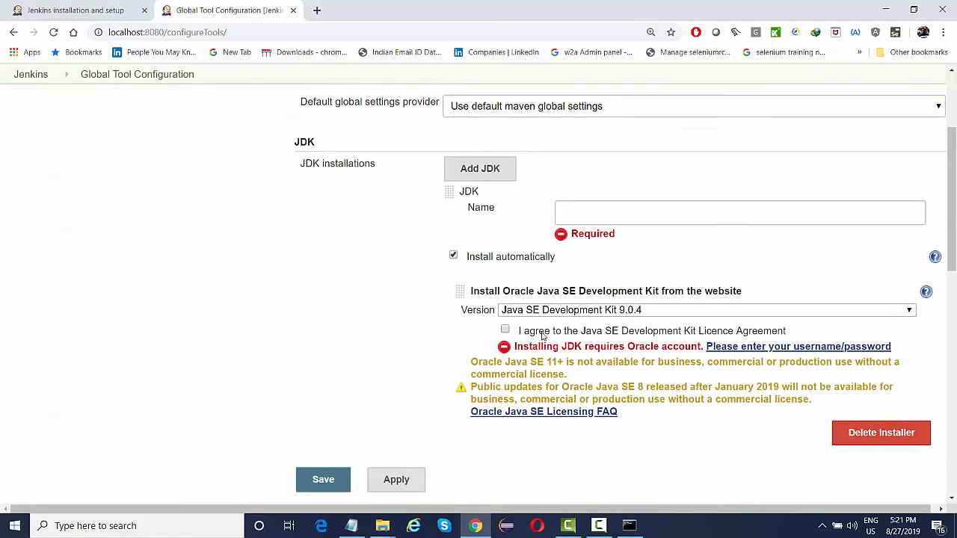
pyautogui.click(454, 257)
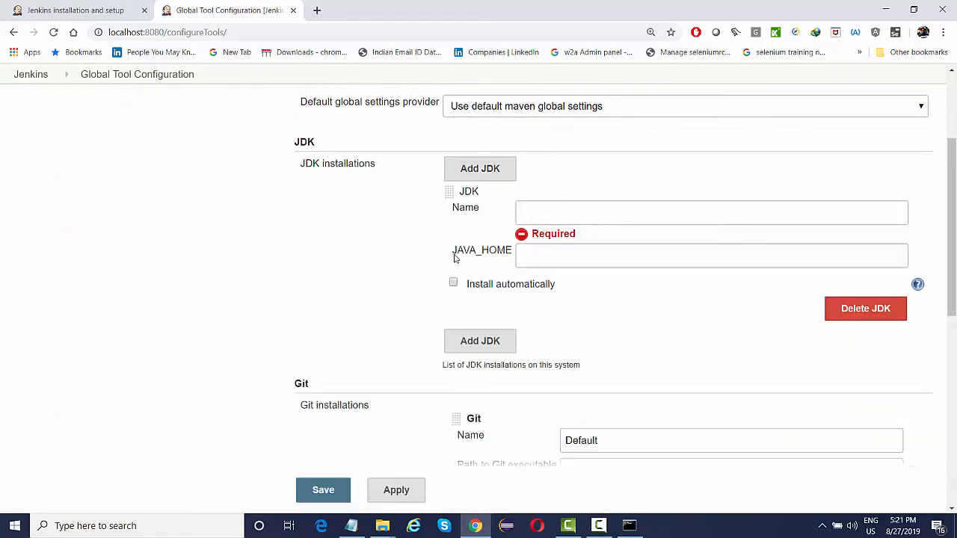
pyautogui.click(569, 216)
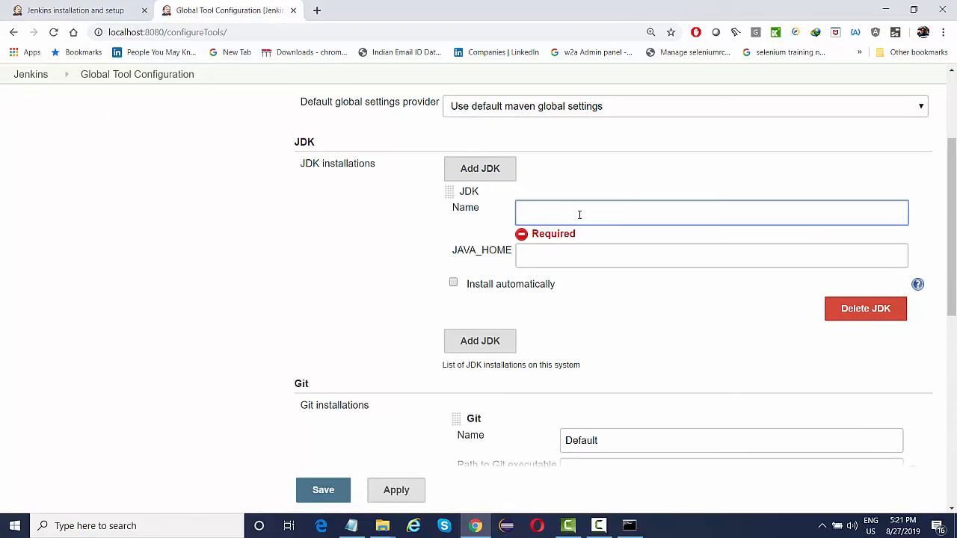
pyautogui.write('JAVA')
pyautogui.write('_HP')
pyautogui.write('OME')
pyautogui.press('Tab')
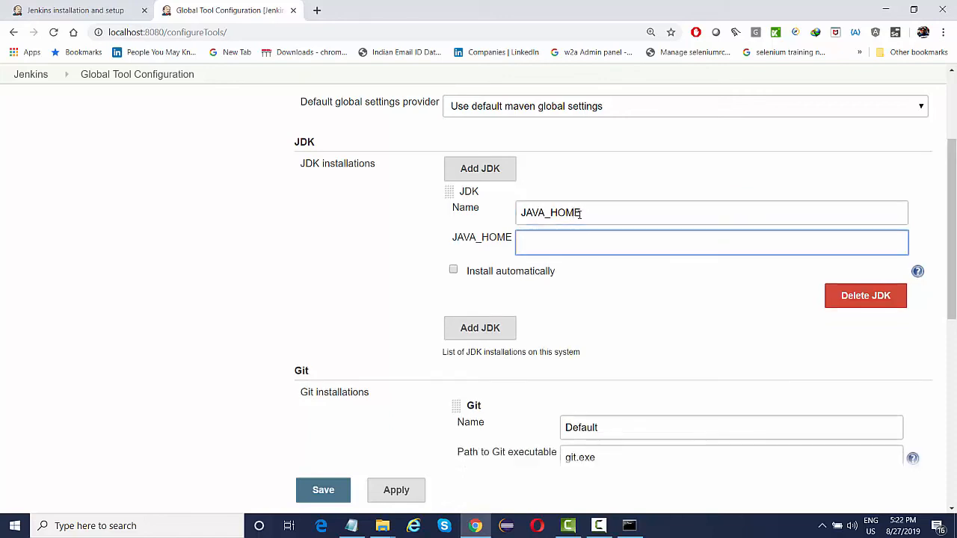
pyautogui.click(126, 527)
# Copy the Windows JAVA_HOME value C:\Program Files\Java\jdk1.8.0_171 into the JDK's JAVA_HOME field.
pyautogui.write('edit')
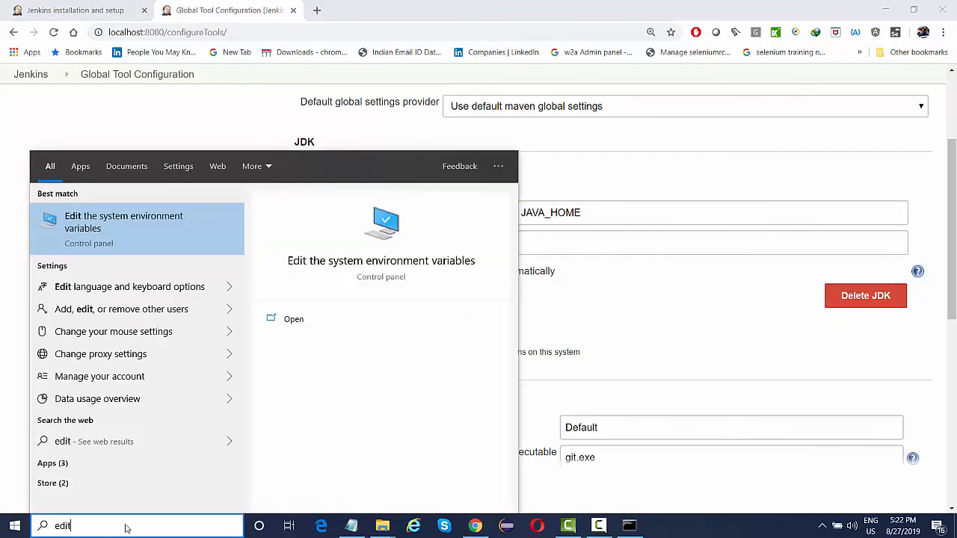
pyautogui.click(154, 225)
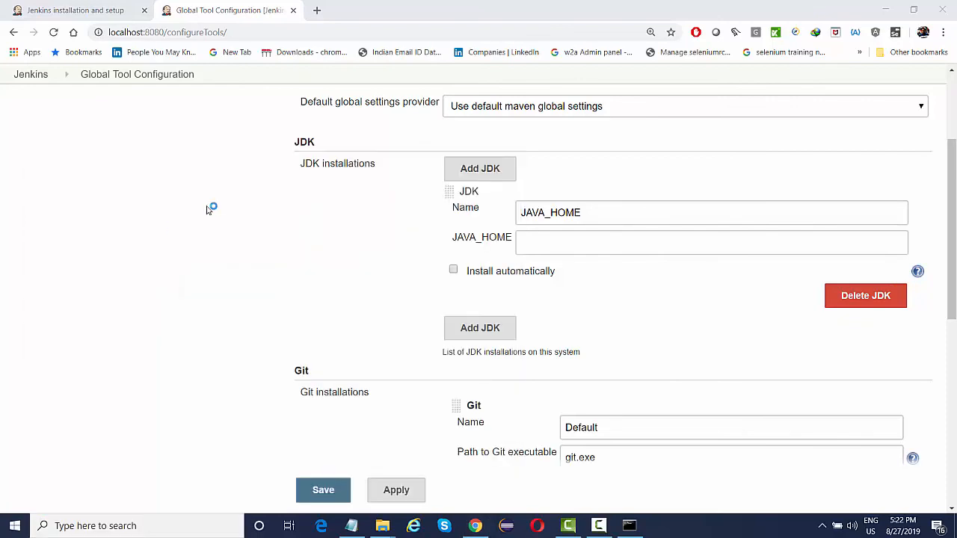
pyautogui.click(329, 319)
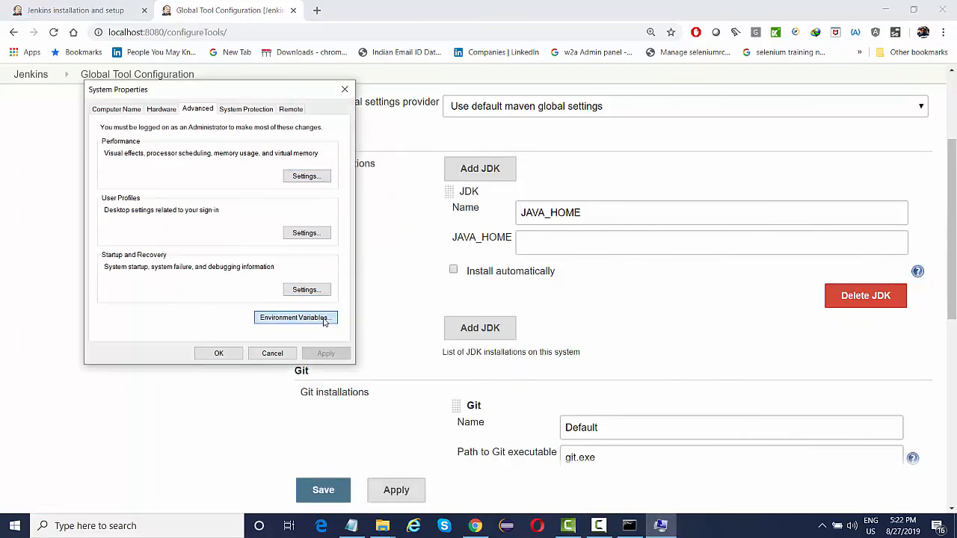
pyautogui.doubleClick(389, 340)
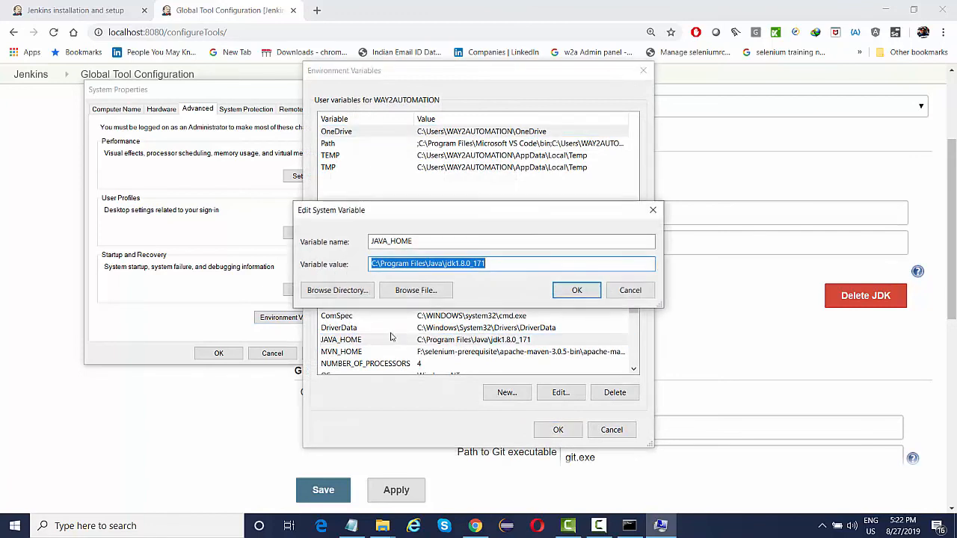
pyautogui.hotkey('ctrl', 'c')
pyautogui.click(731, 246)
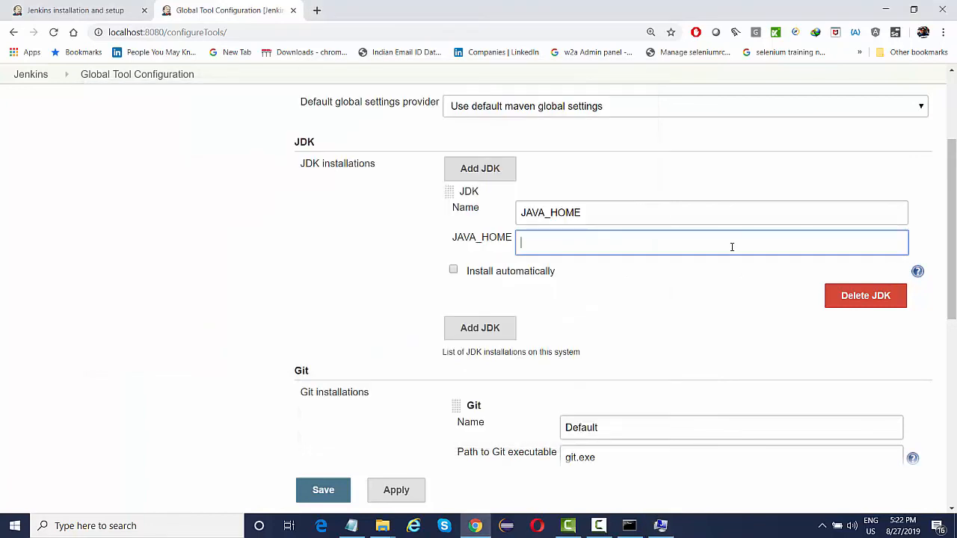
pyautogui.hotkey('ctrl', 'v')
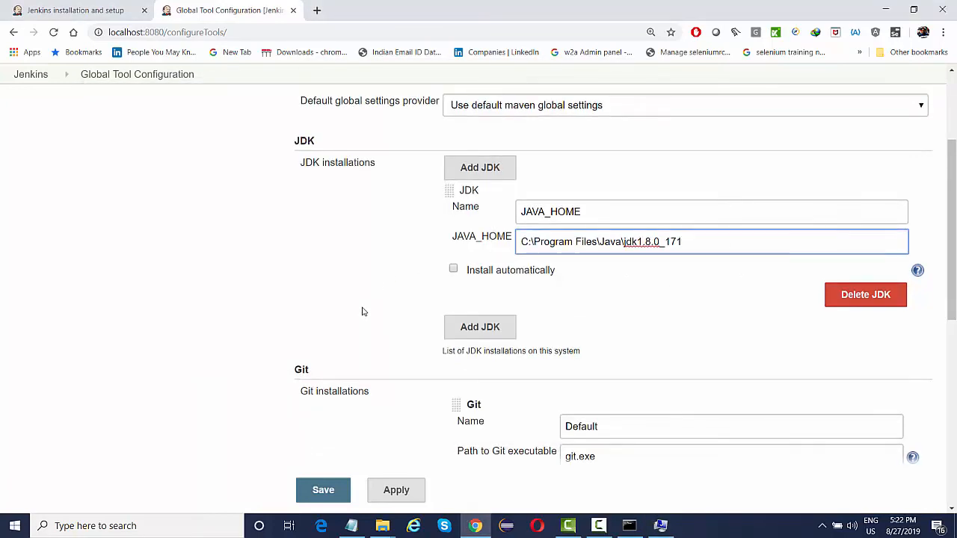
pyautogui.scroll(-5, 363, 312)
# Add a Maven installation named MVN_HOME with Install automatically unchecked.
pyautogui.scroll(-1, 362, 311)
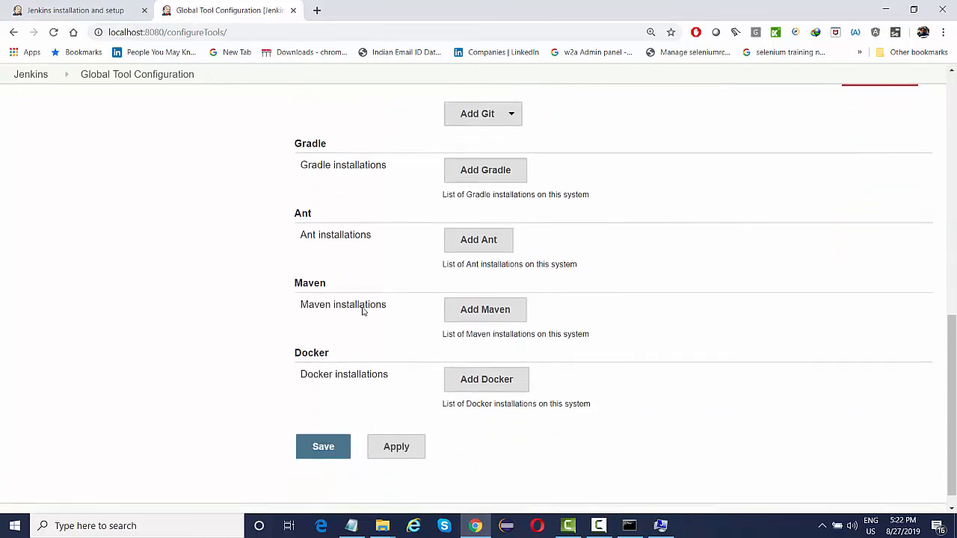
pyautogui.click(474, 299)
pyautogui.click(543, 336)
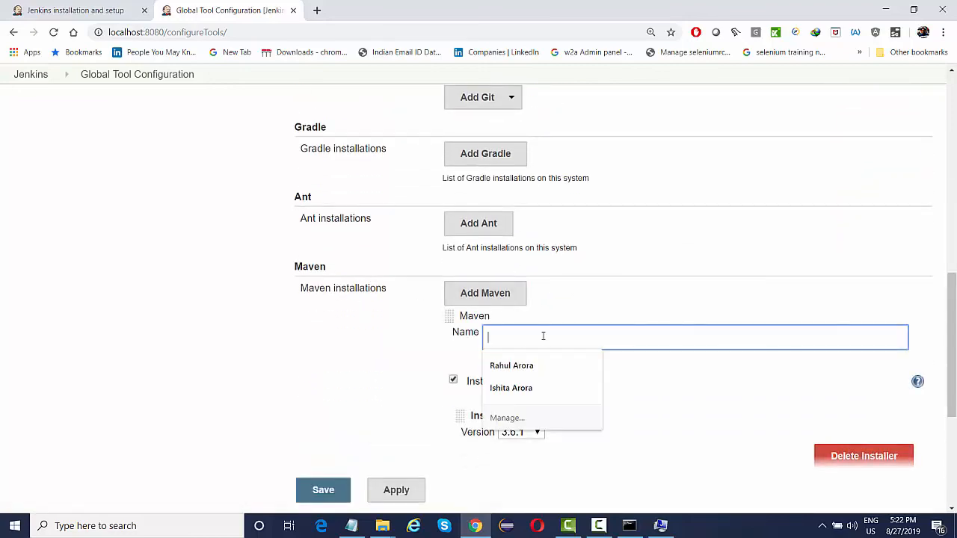
pyautogui.click(454, 382)
pyautogui.click(571, 334)
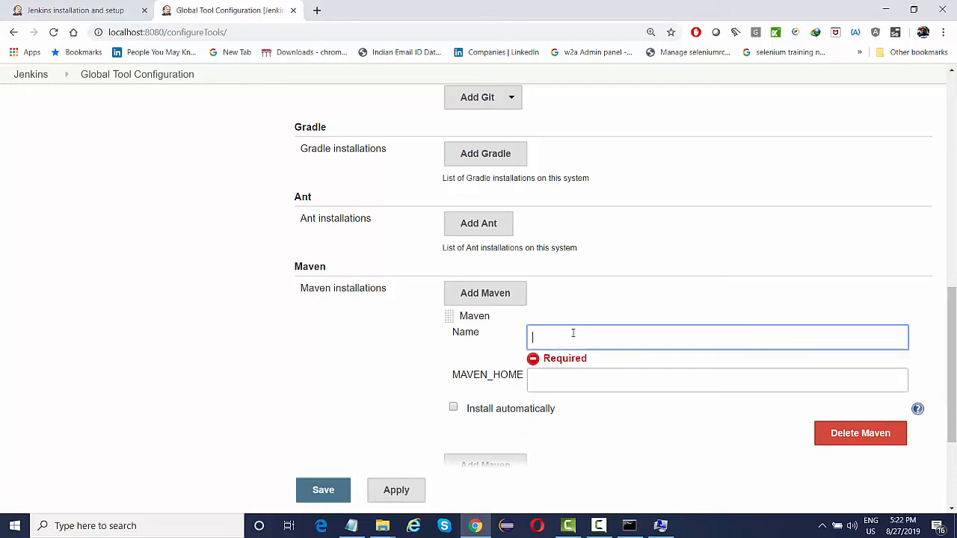
pyautogui.write('MVN_HOME')
pyautogui.press('Tab')
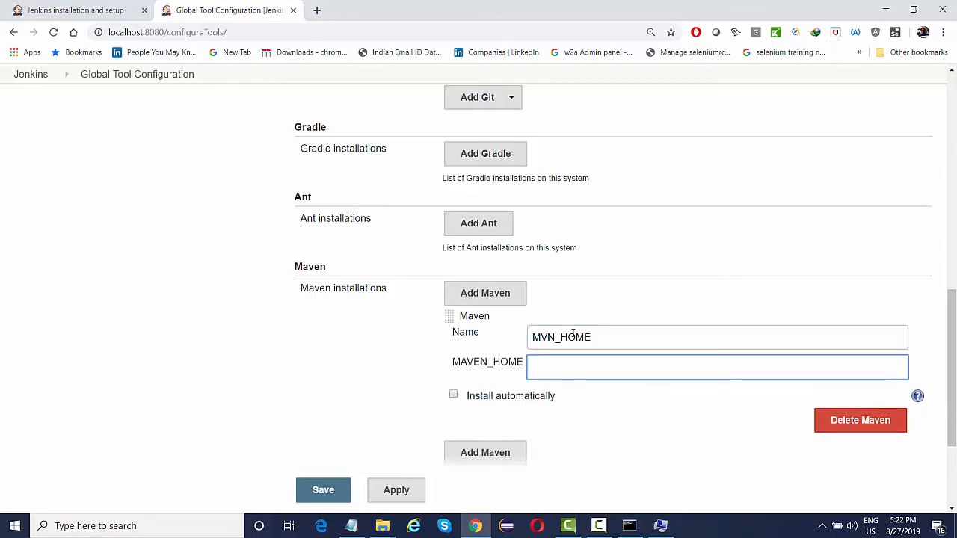
# Paste the MVN_HOME path F:\selenium-prerequisite\apache-maven-3.0.5-bin\apache-maven-3.0.5 into MAVEN_HOME and save.
pyautogui.hotkey('alt', 'Tab')
pyautogui.click(635, 293)
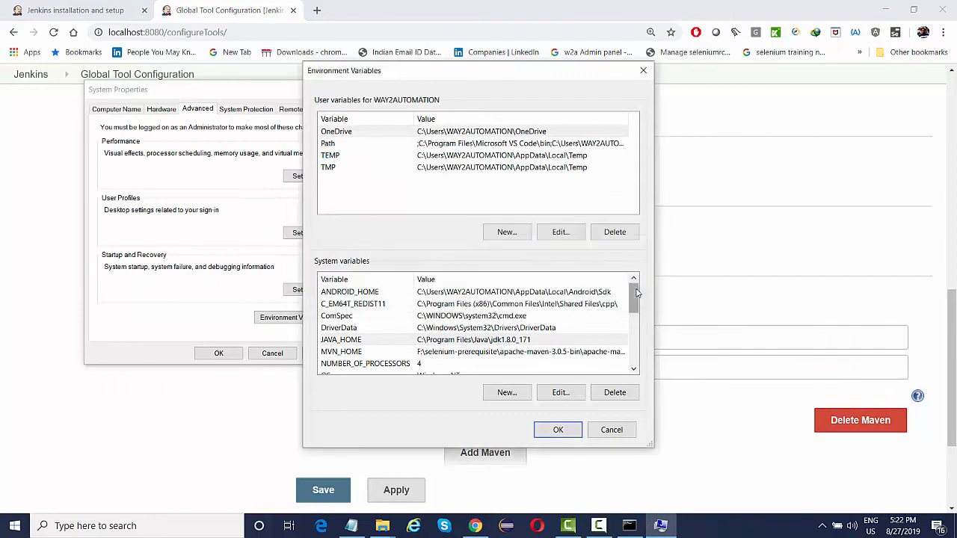
pyautogui.doubleClick(429, 356)
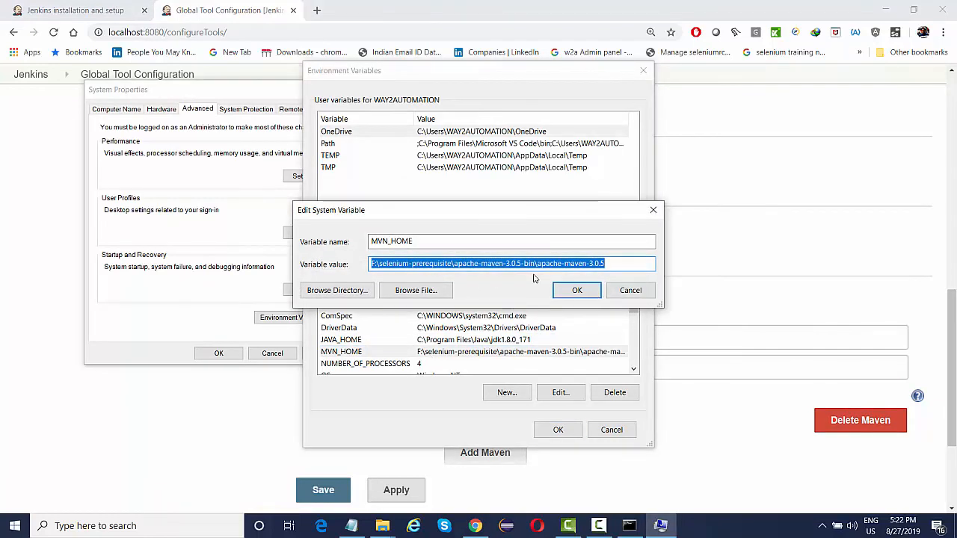
pyautogui.hotkey('ctrl', 'c')
pyautogui.click(744, 368)
pyautogui.hotkey('ctrl', 'v')
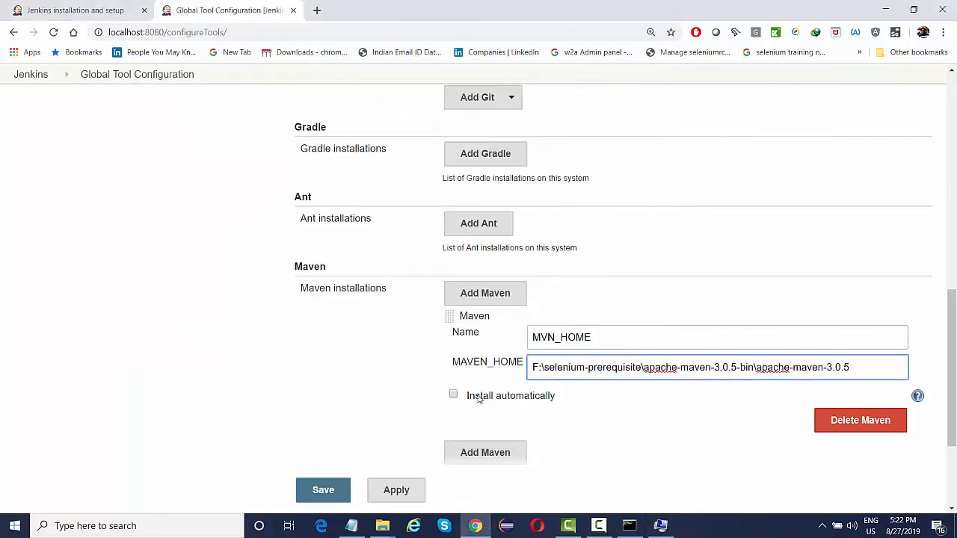
pyautogui.click(322, 493)
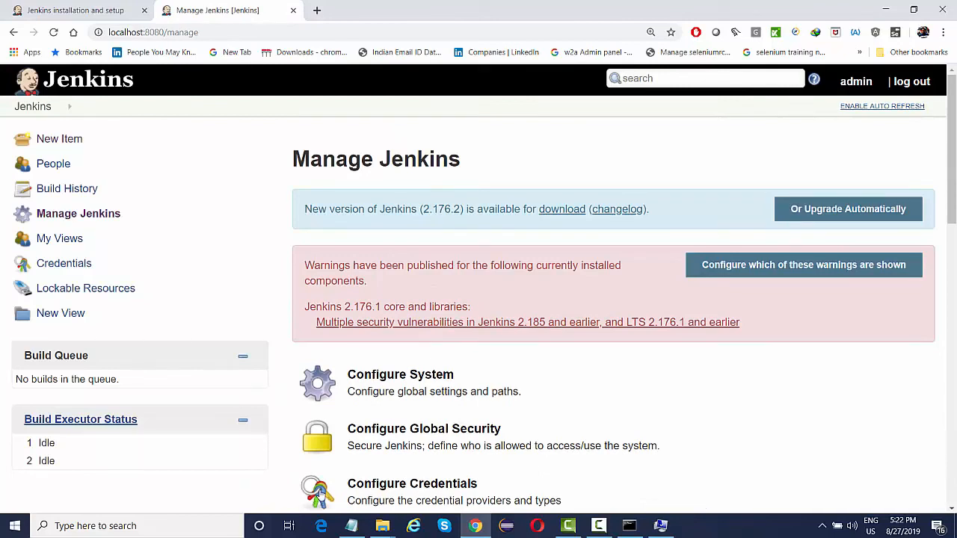
# Return to the Jenkins dashboard via the breadcrumb.
pyautogui.click(34, 112)
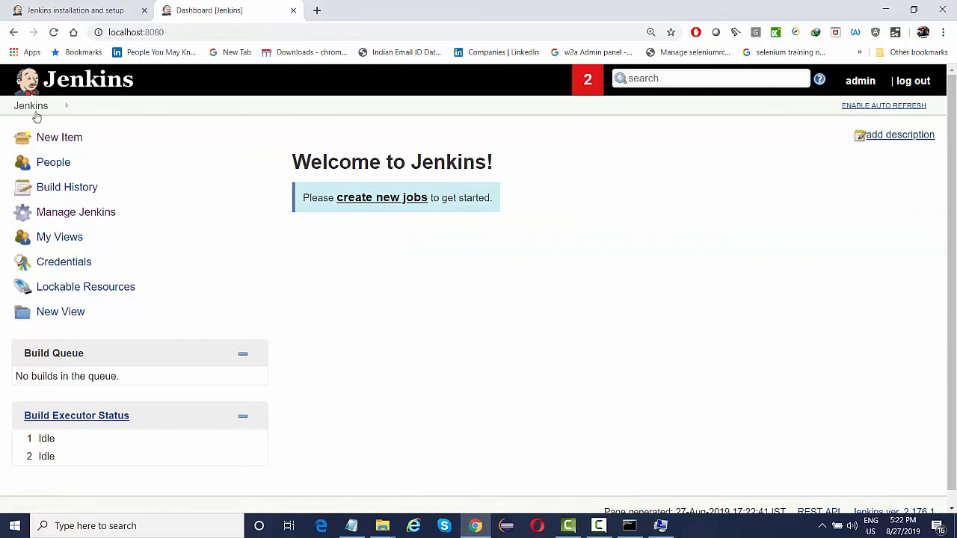